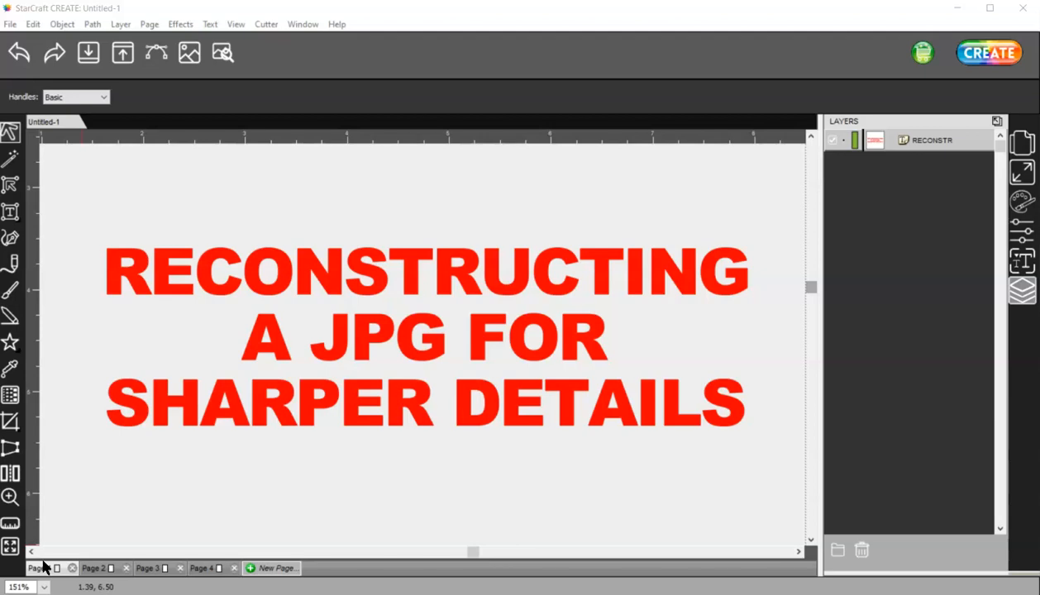
Step: Switch to Page 3 and place the black-and-white Jeep image with the flag windshield on the page
left_click(148, 569)
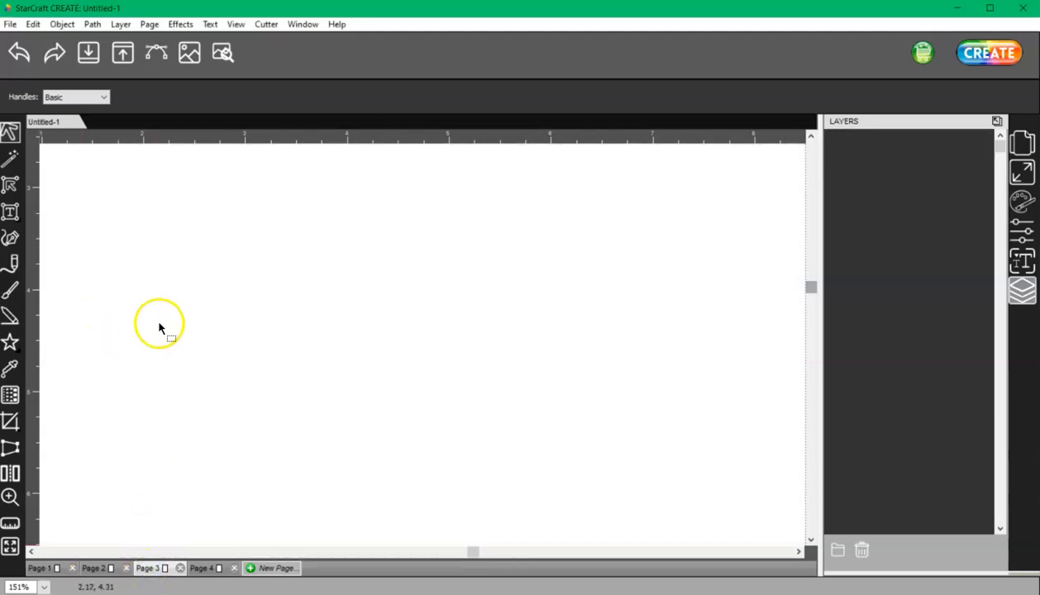
scroll(162, 304, "down", 2, "ctrl")
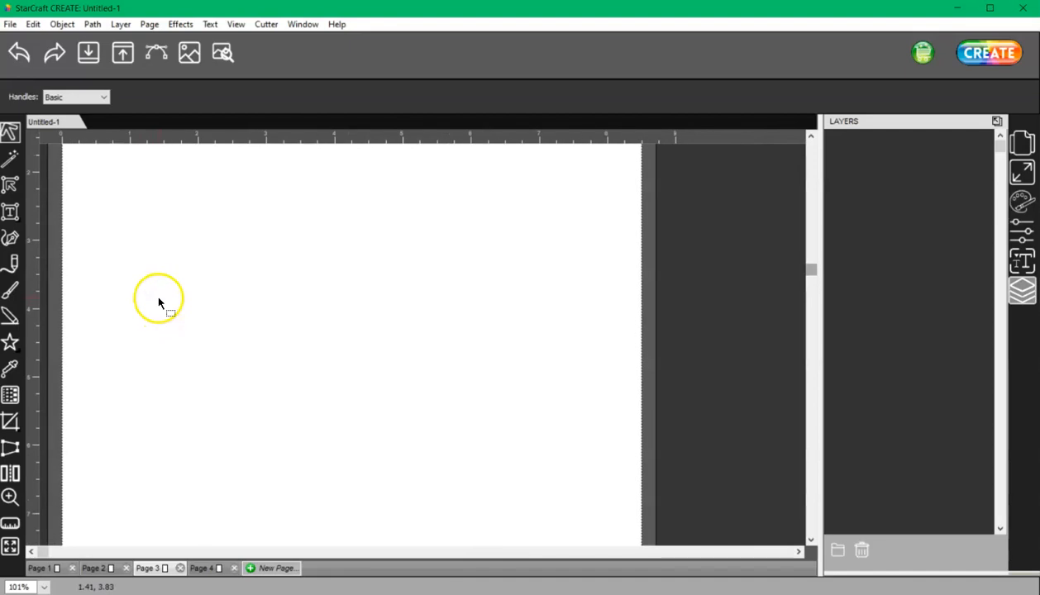
left_click(9, 25)
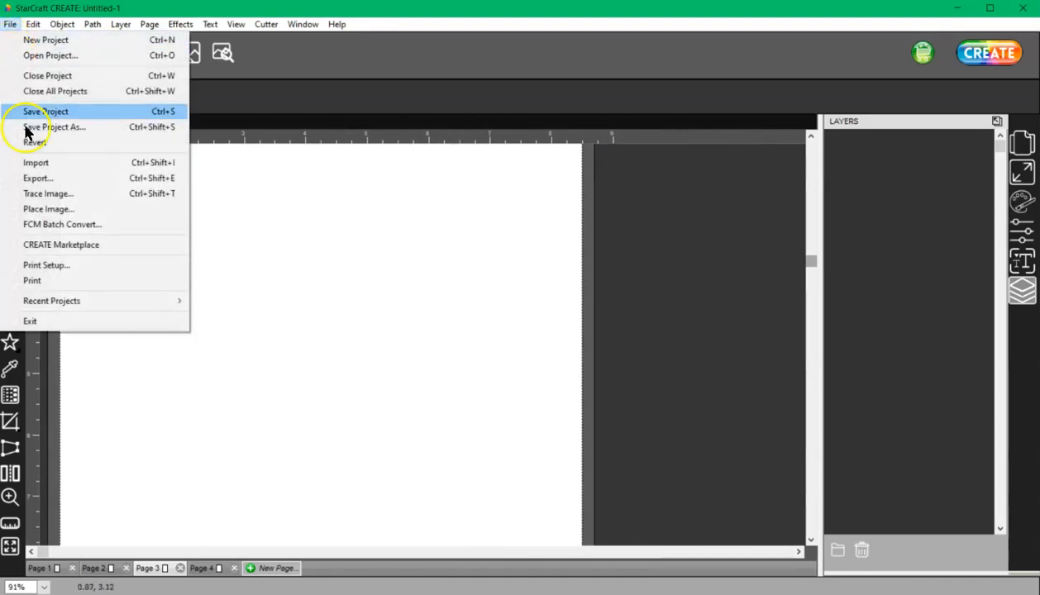
left_click(70, 209)
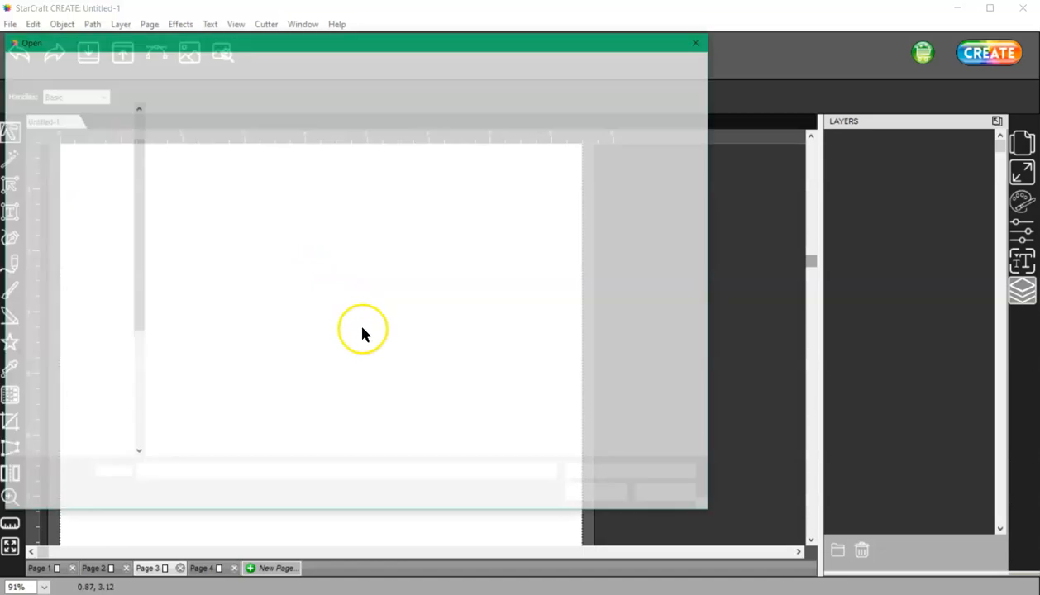
left_click(519, 150)
double_click(519, 150)
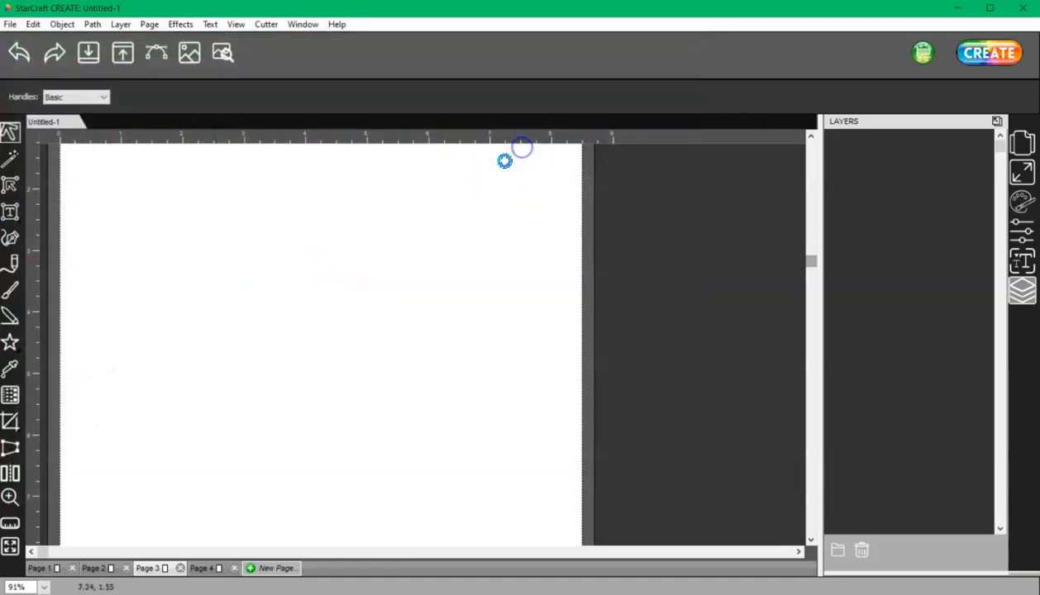
Step: Move the placed Jeep image so that it lies centered within the width of the page
left_click(12, 497)
left_click_drag(327, 236, 592, 371)
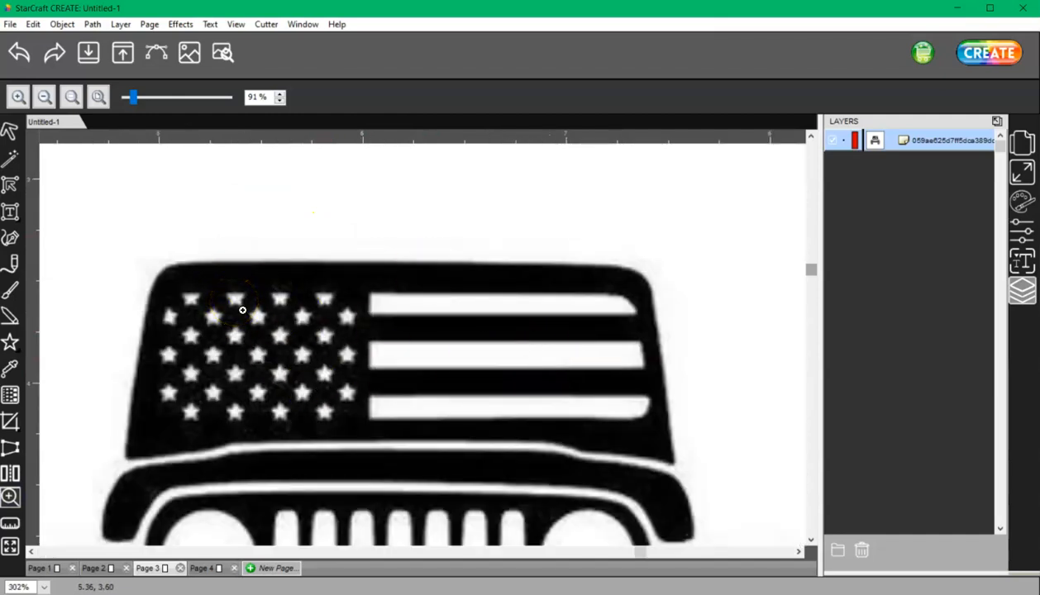
mouse_move(125, 244)
left_mouse_down()
mouse_move(215, 333)
mouse_move(389, 435)
left_mouse_up()
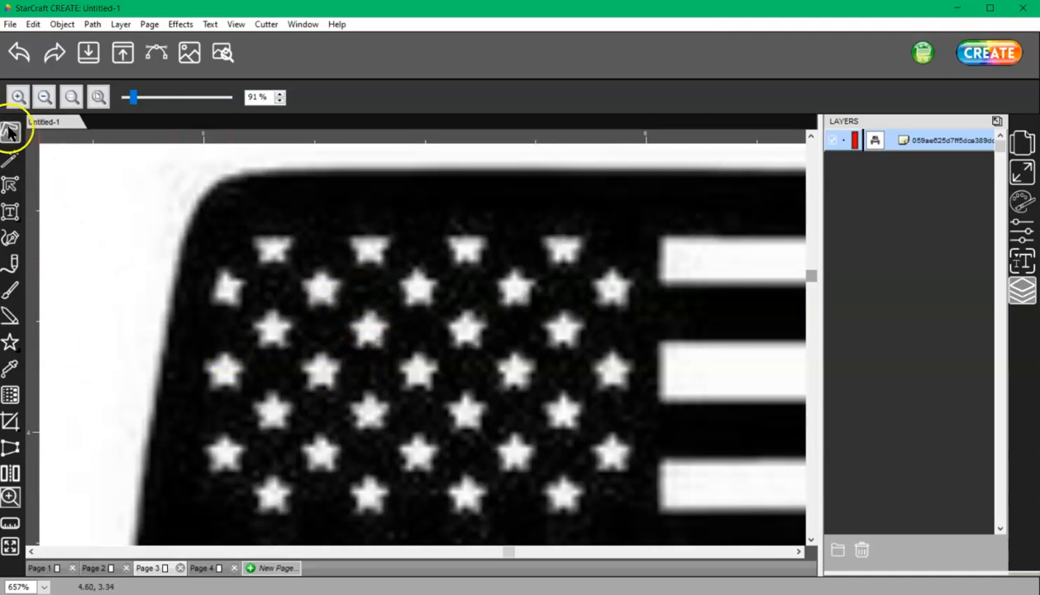
left_click(99, 97)
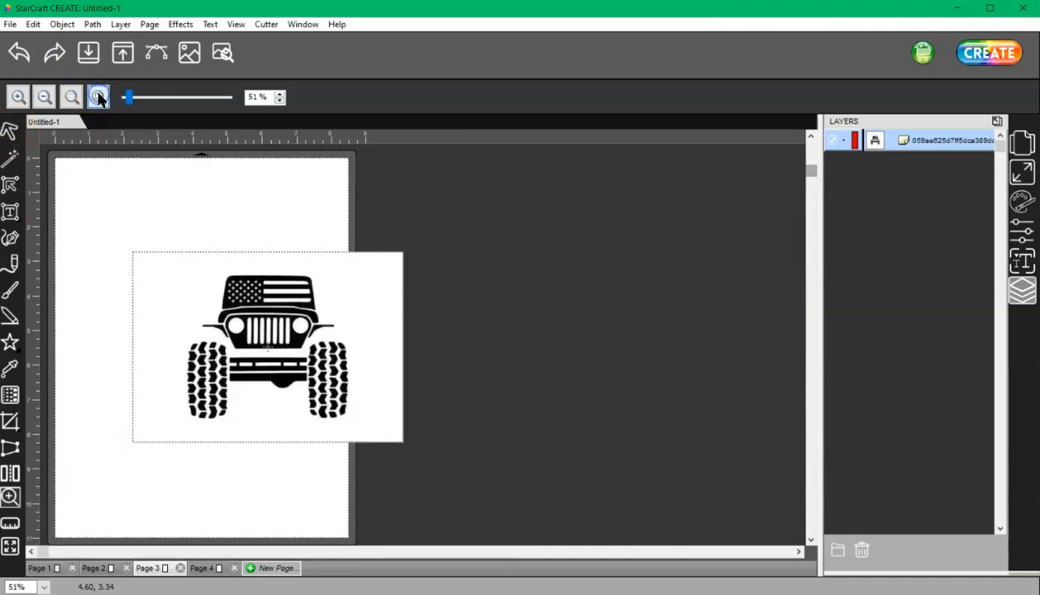
left_click(9, 130)
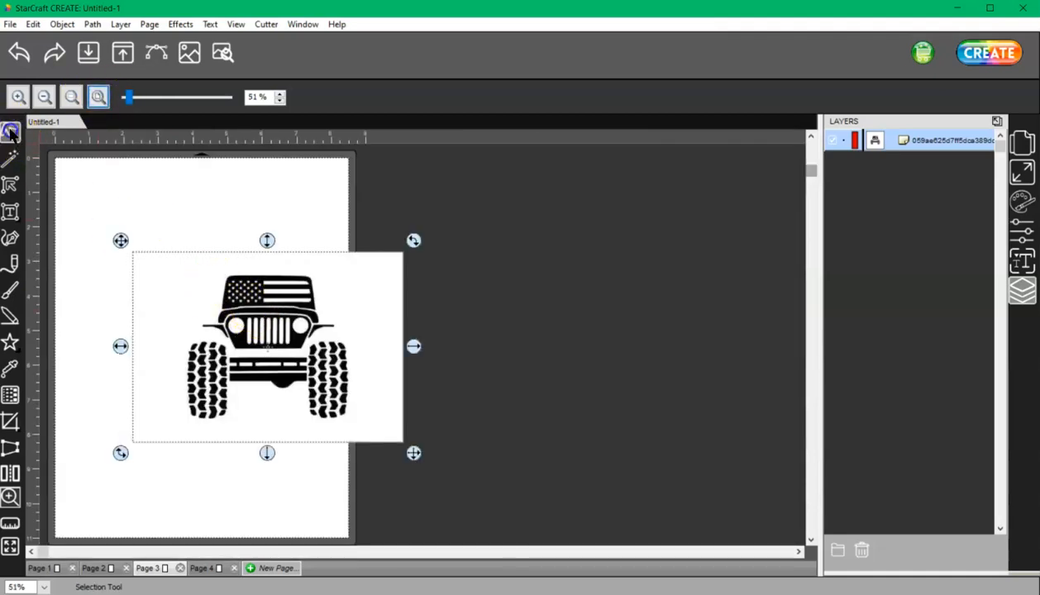
left_click_drag(261, 288, 197, 301)
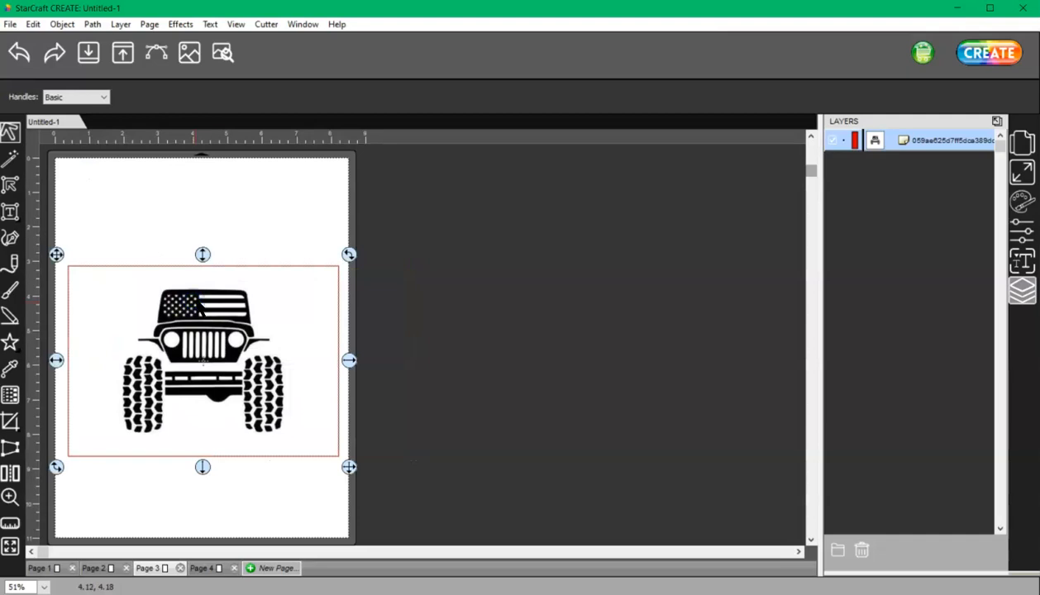
Step: Trace the Jeep image in Monochrome mode with the Add Image Layer (Print+Cut) option on
left_click(152, 52)
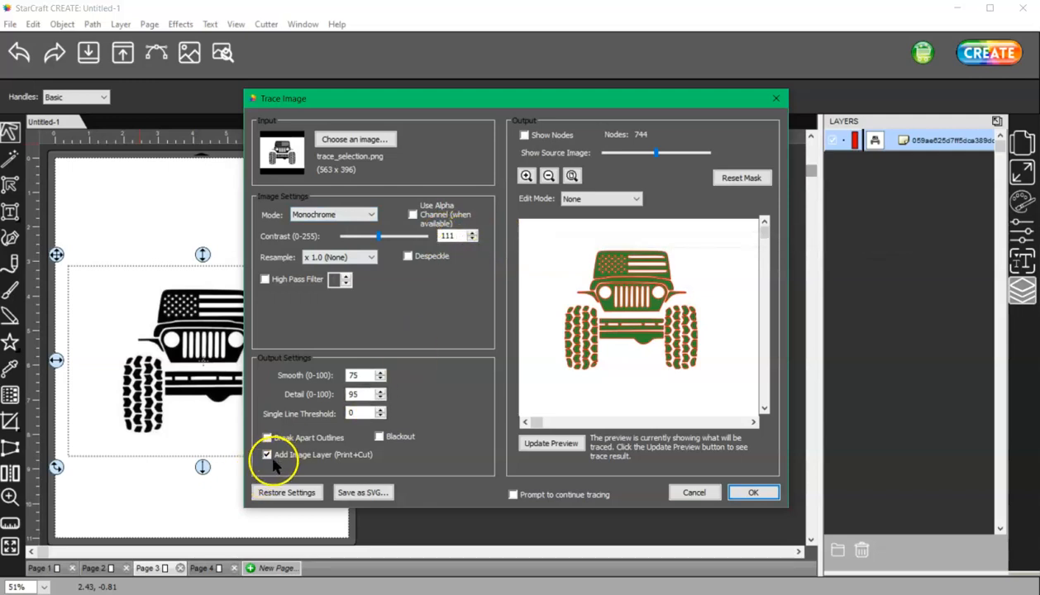
left_click(760, 492)
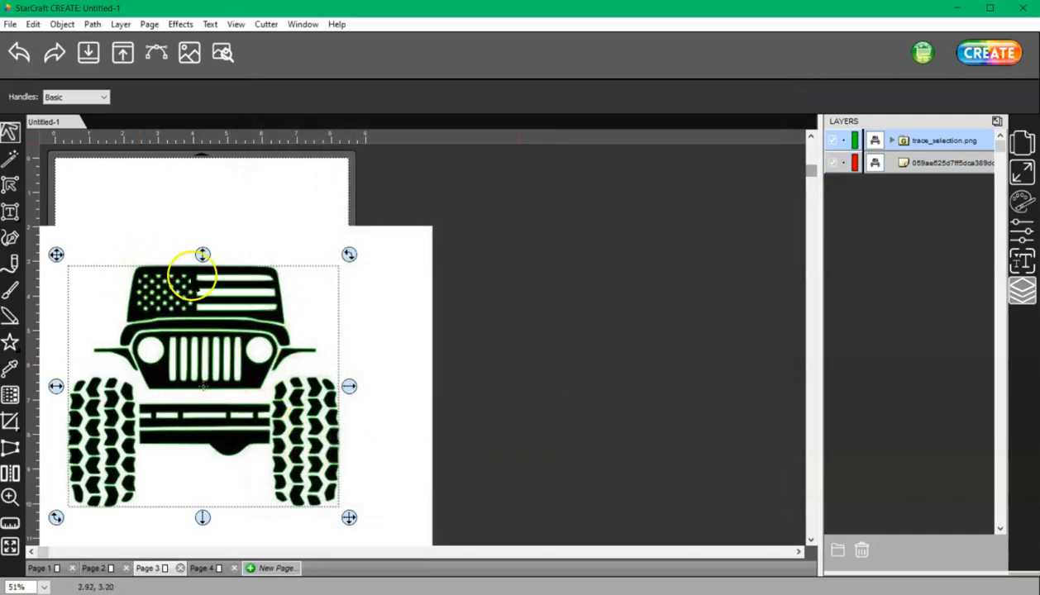
Step: Separate the traced Jeep from the original image, delete the original, and move the trace back onto the page
left_click_drag(176, 295, 577, 299)
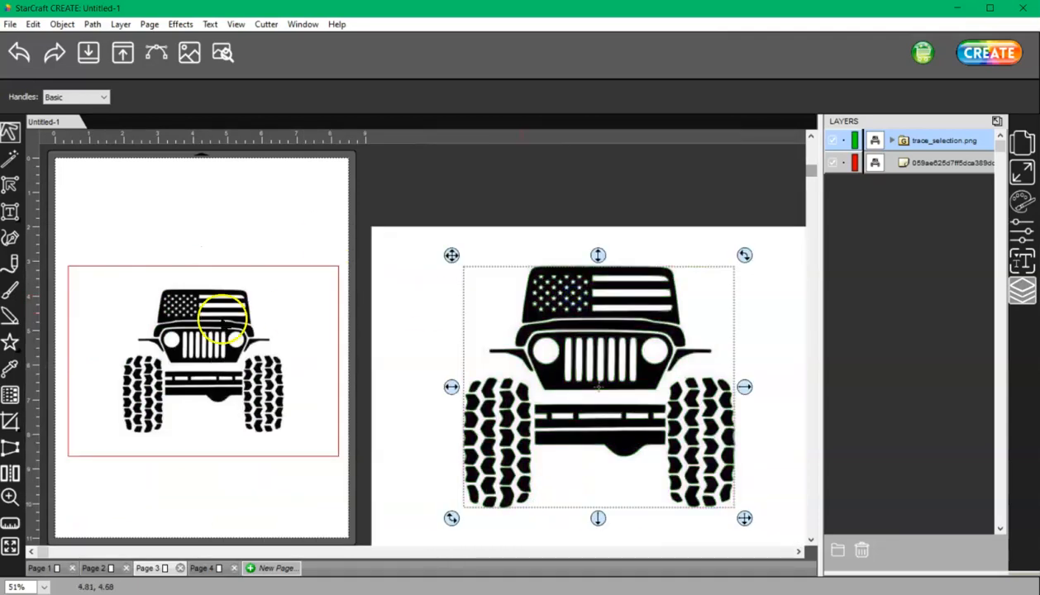
left_click(218, 314)
key("Delete")
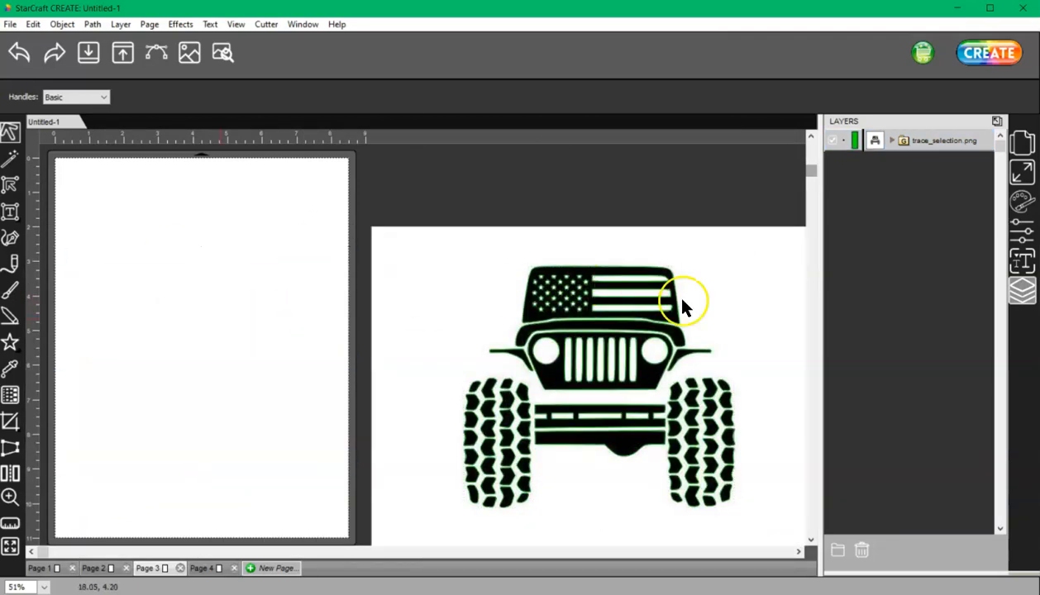
left_click_drag(672, 280, 325, 294)
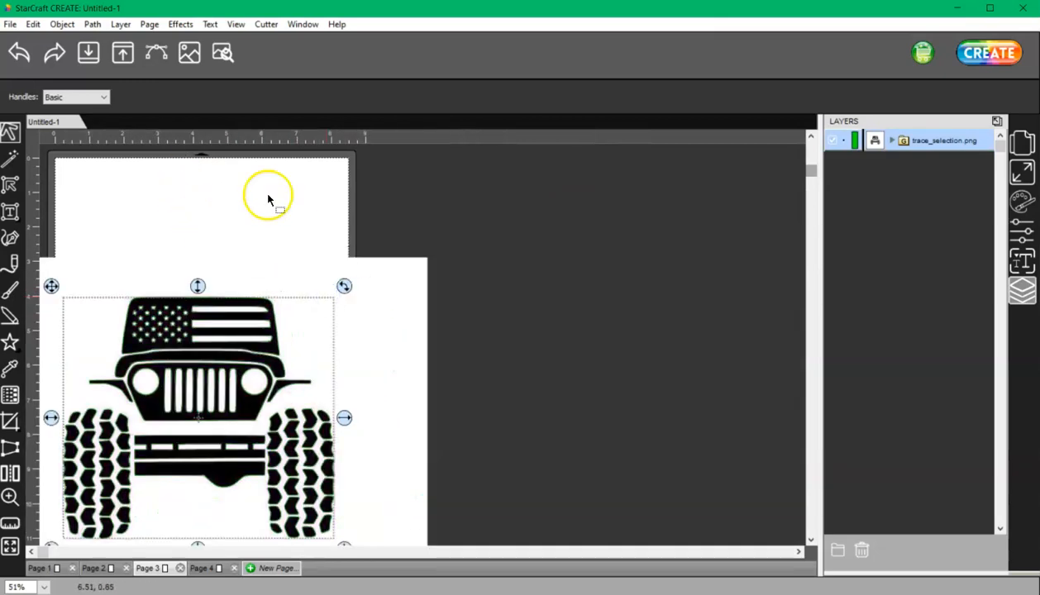
Step: Set the page color to light gray
left_click(1020, 143)
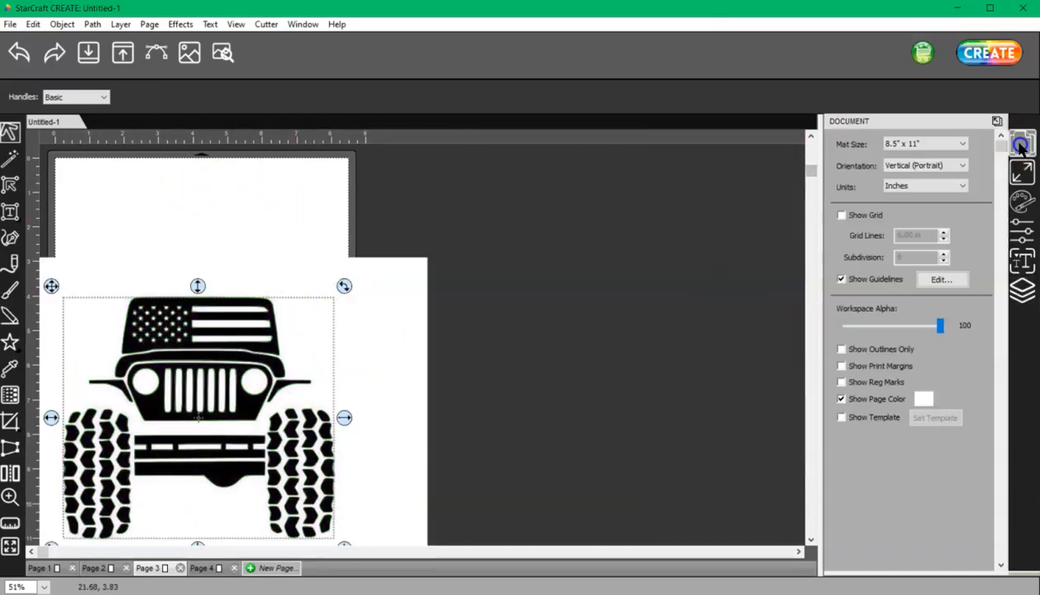
left_click(926, 398)
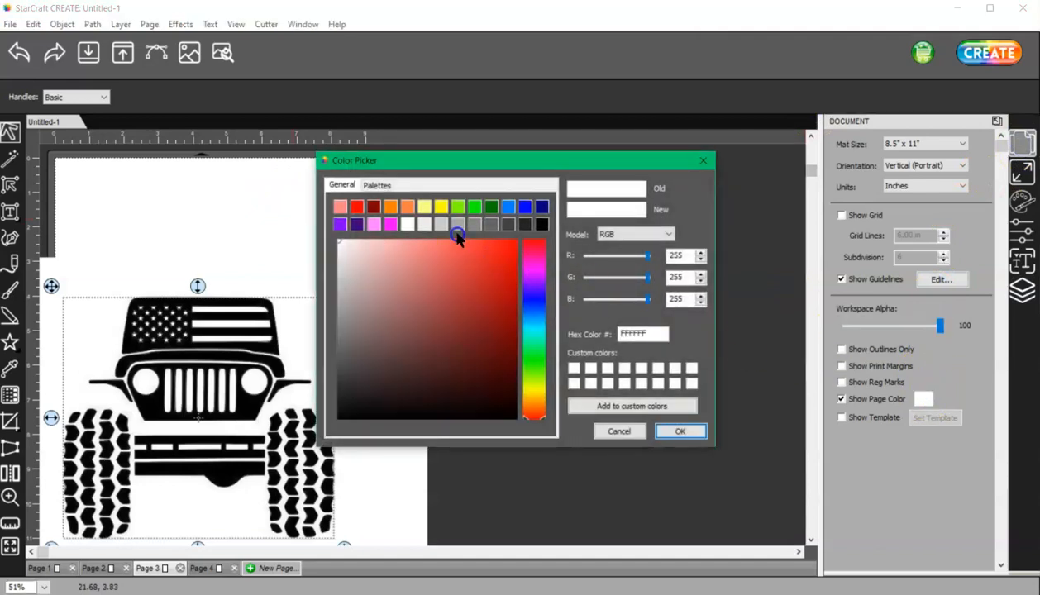
left_click(442, 224)
left_click(680, 431)
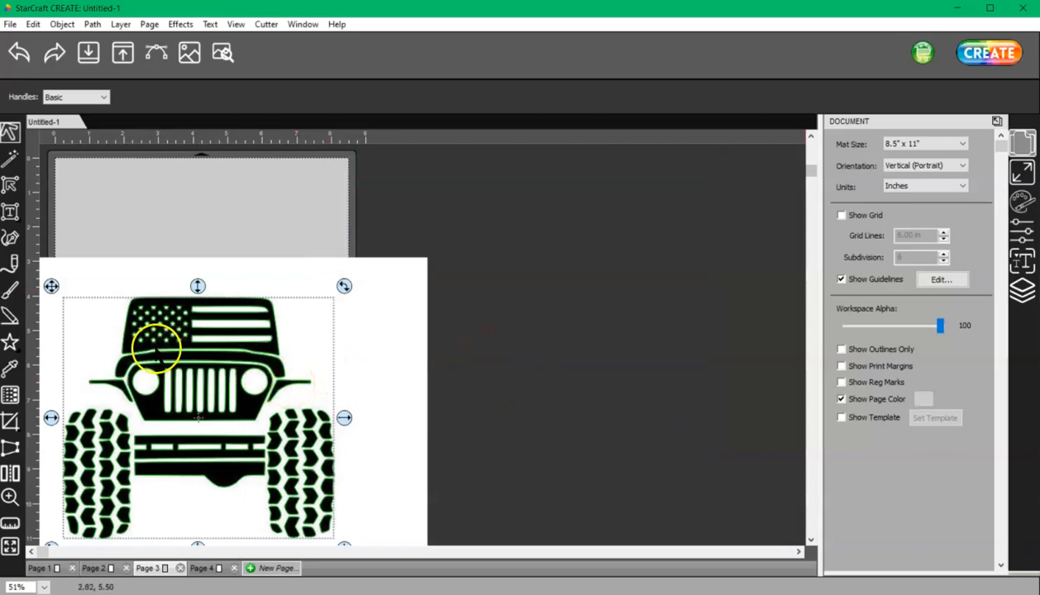
Step: Draw a five-point star about 0.20 in wide with the Star tool near the first stars of the windshield flag
scroll(248, 273, "up", 8)
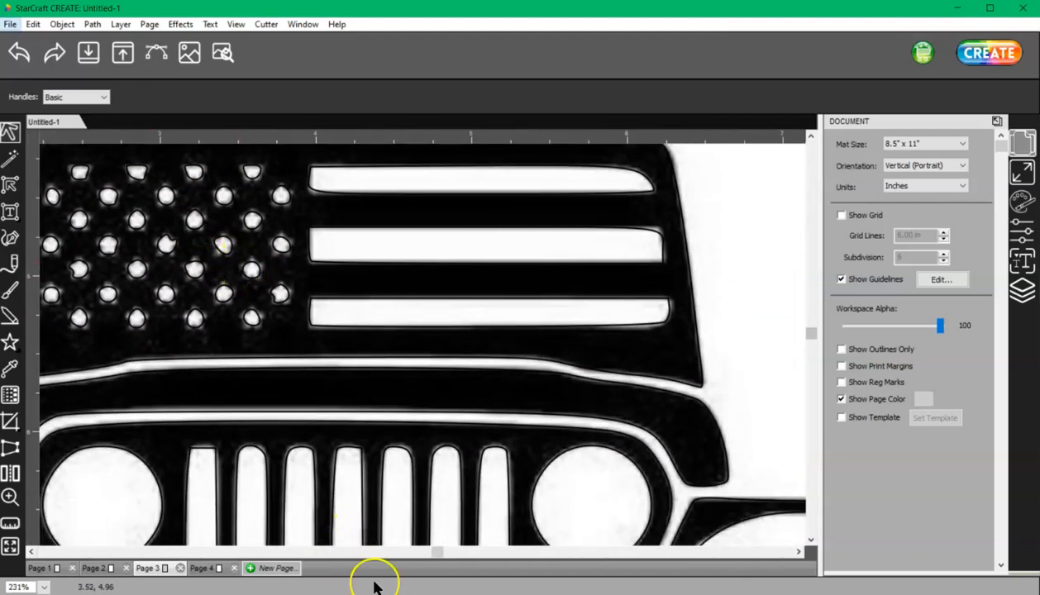
left_click_drag(436, 551, 316, 551)
left_click_drag(814, 333, 815, 306)
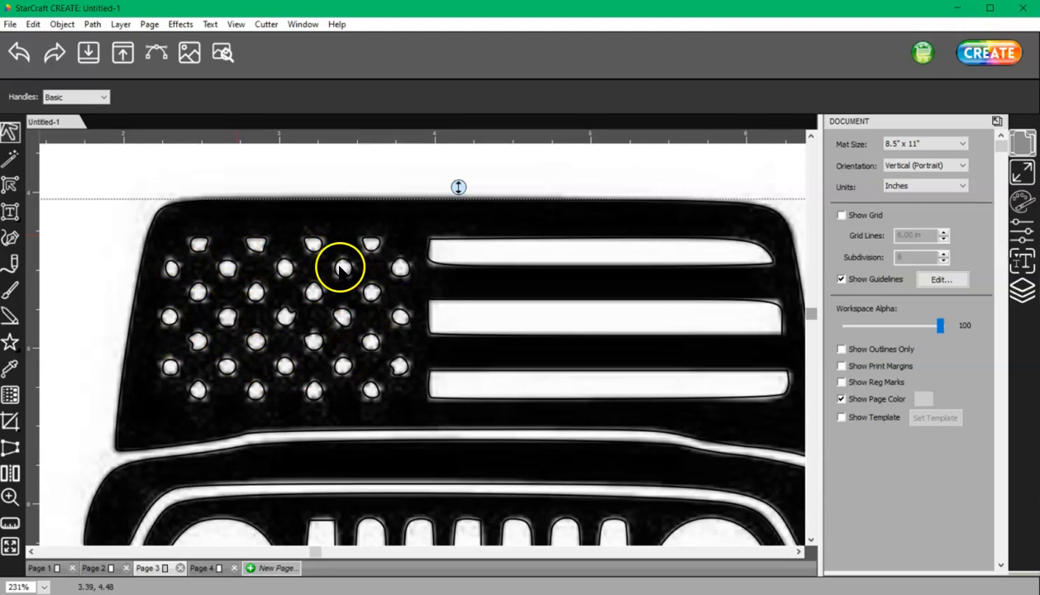
left_click(11, 342)
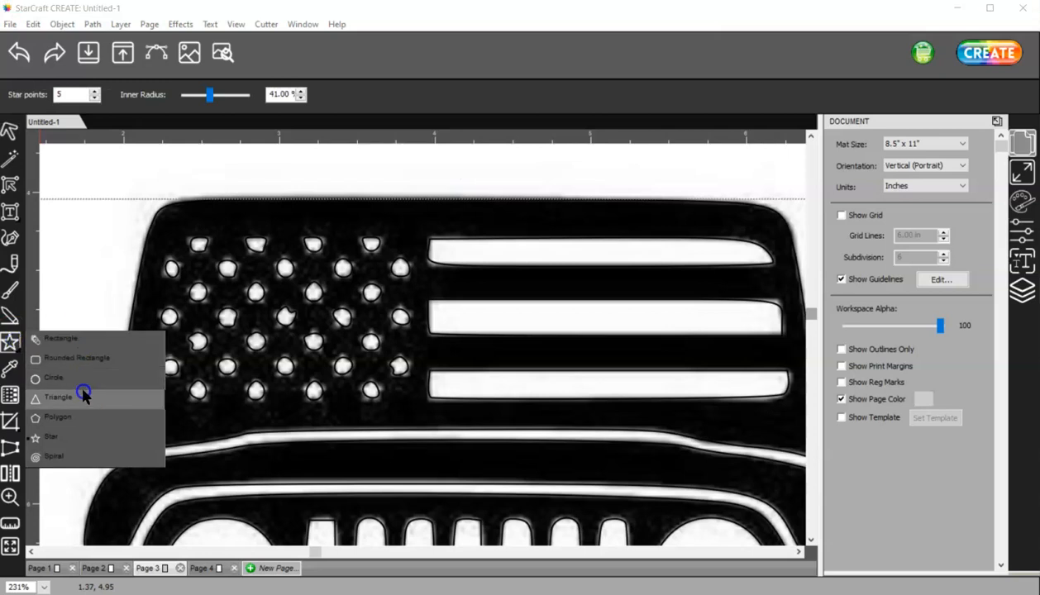
left_click(76, 438)
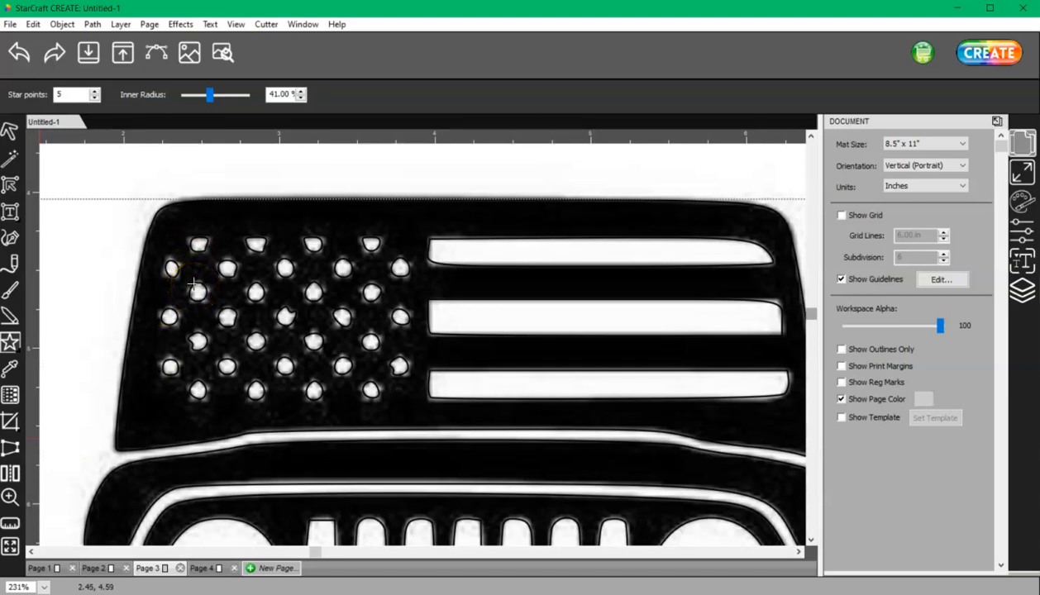
left_click(198, 292)
left_click_drag(192, 283, 200, 298)
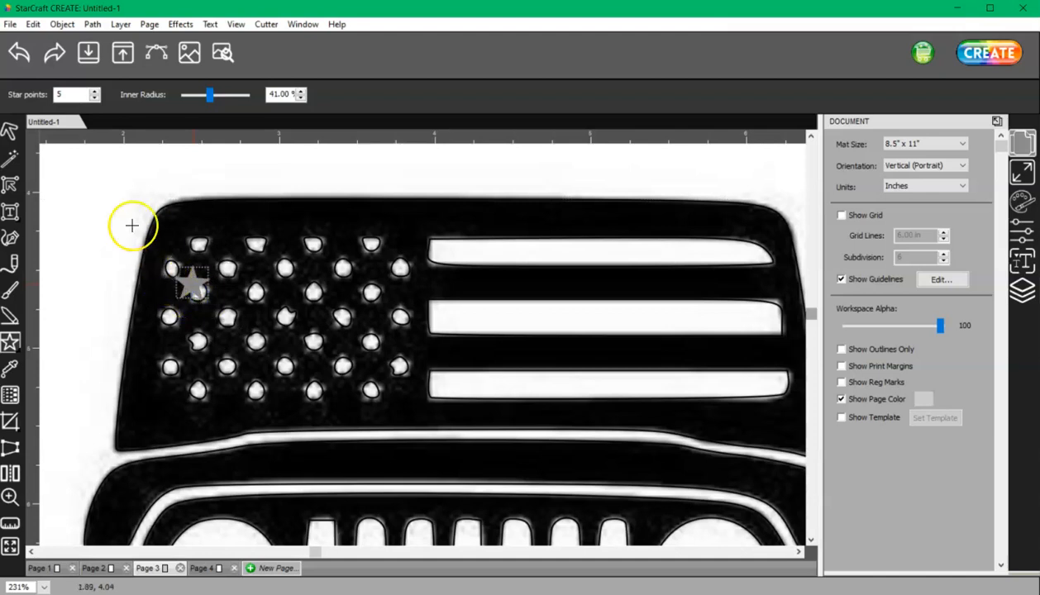
Step: Fill the new star with red and set its stroke to None
left_click(10, 130)
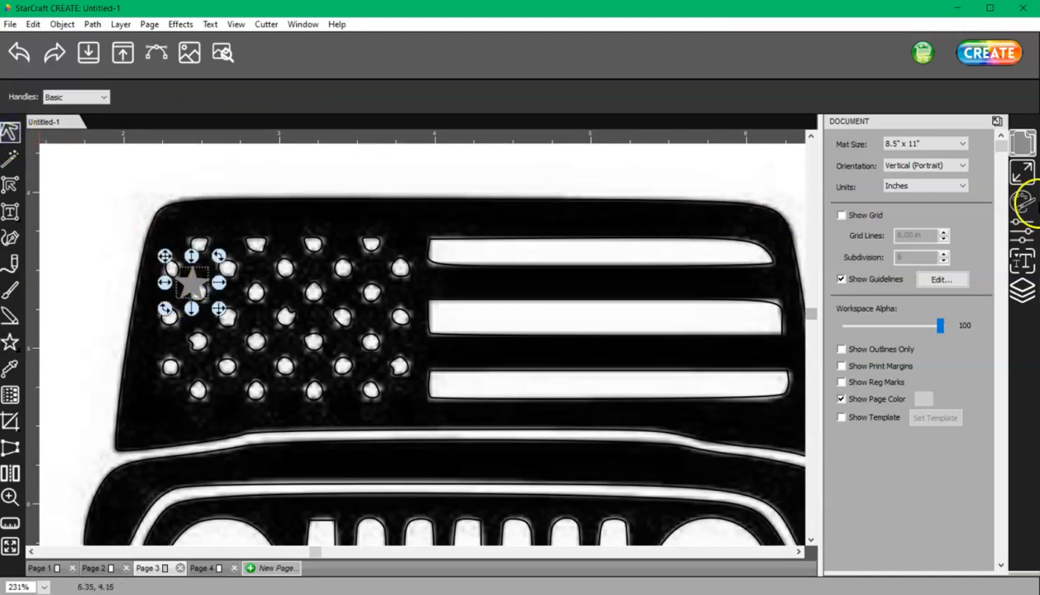
left_click(1022, 201)
left_click(955, 144)
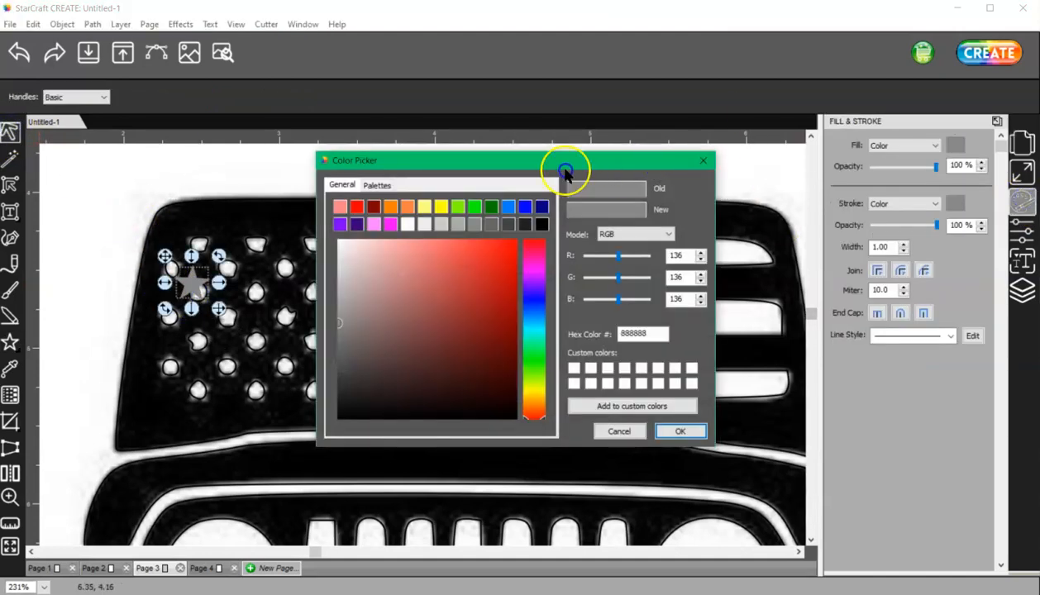
left_click(357, 207)
left_click(679, 431)
left_click(913, 206)
left_click(904, 217)
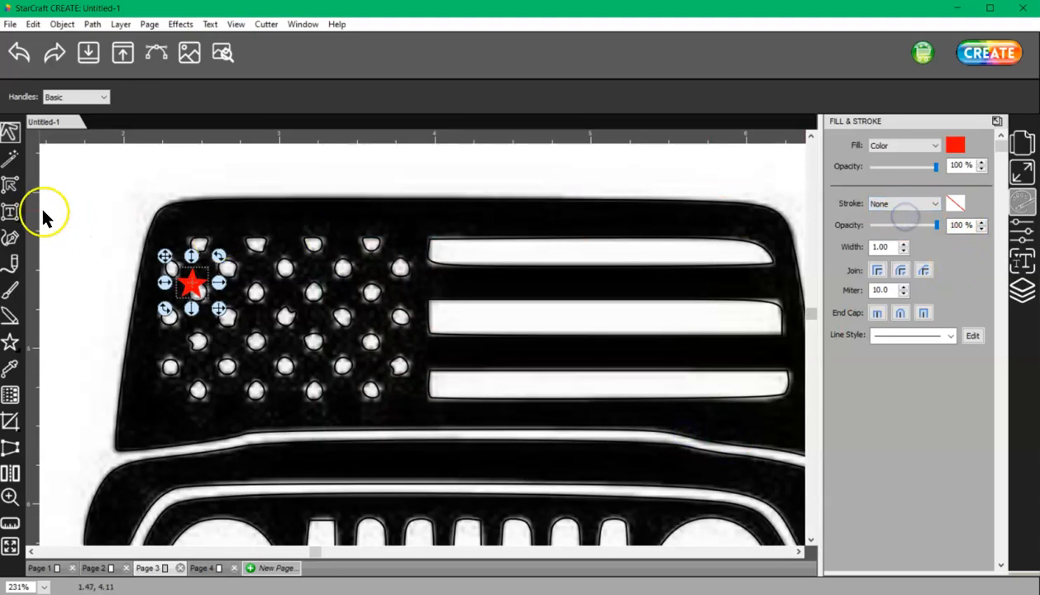
Step: Move the red star onto the flag's first top-row star and place copies over the rest of that row and the last four second-row stars
left_click_drag(204, 289, 199, 293)
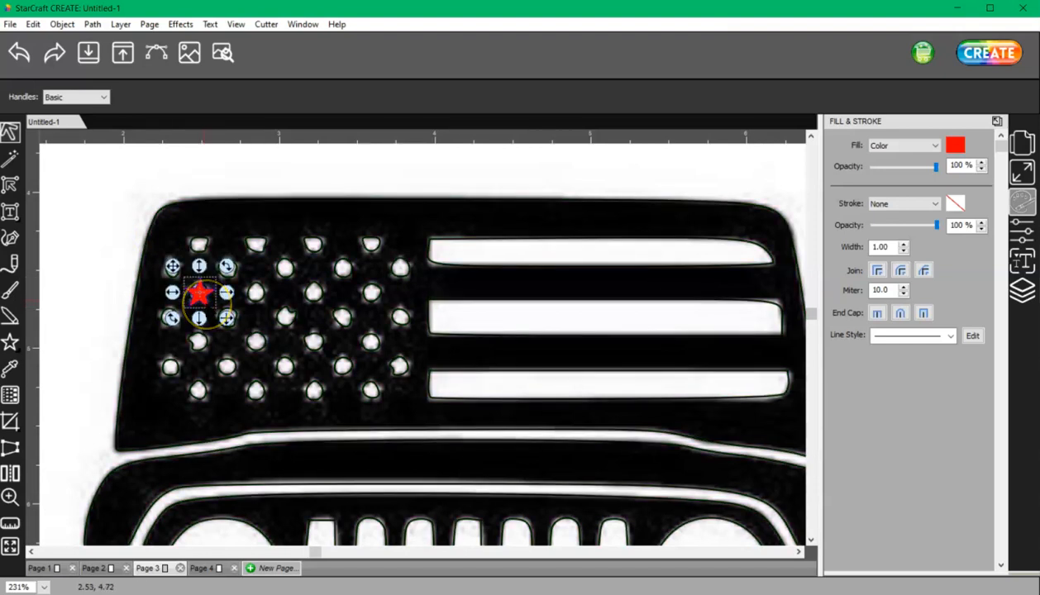
left_click(198, 243)
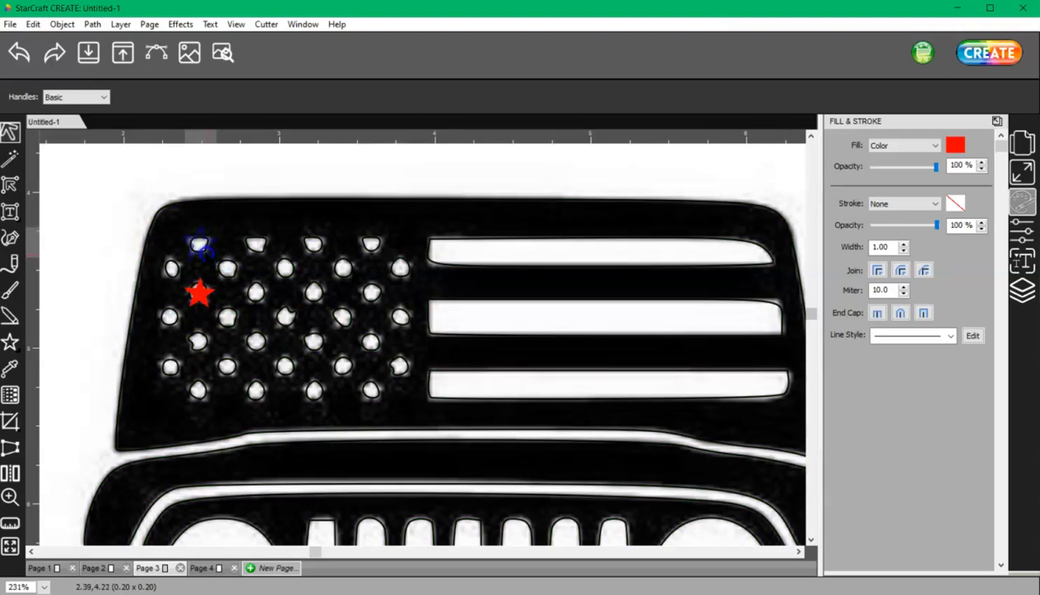
left_click_drag(208, 254, 208, 255)
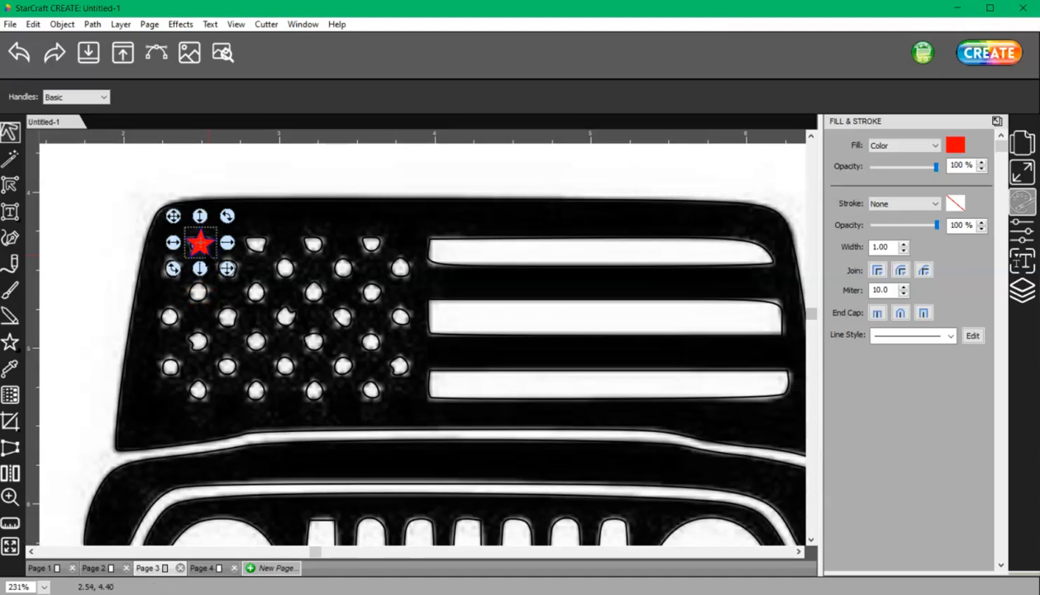
mouse_move(206, 252)
left_mouse_down()
mouse_move(373, 243)
mouse_move(405, 272)
mouse_move(238, 279)
mouse_move(229, 268)
left_mouse_up()
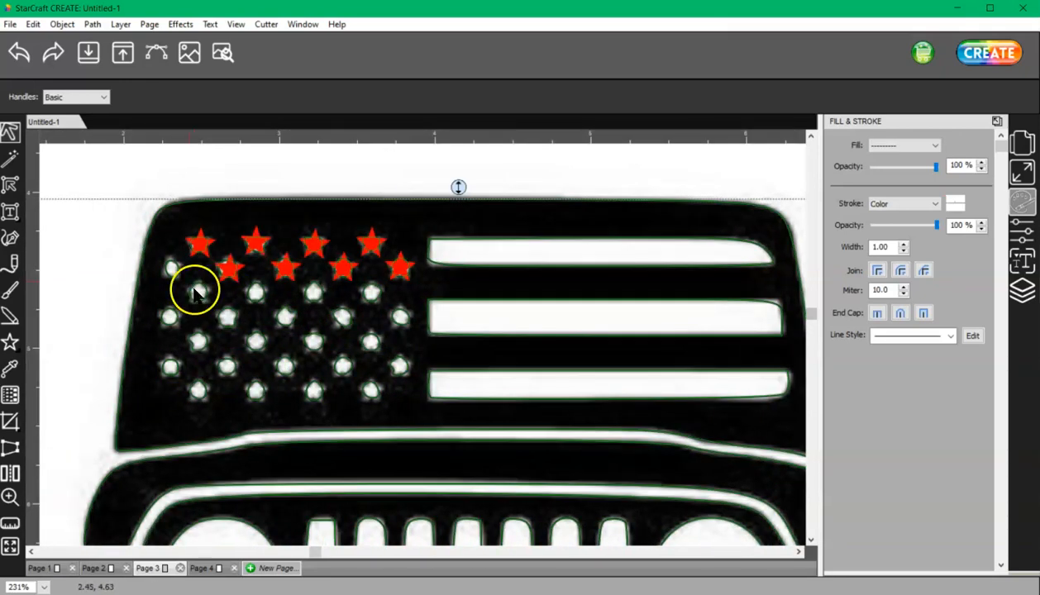
Step: Place a copy of the leftmost second-row red star onto the first blurry star of the flag's second row
left_click(240, 267)
left_click(228, 265)
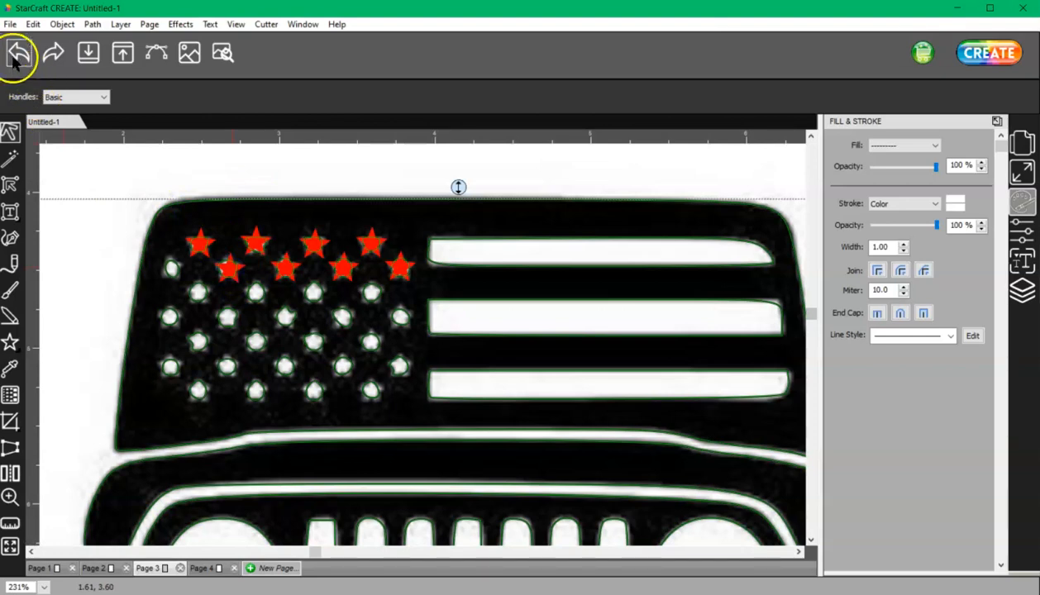
left_click_drag(204, 160, 234, 213)
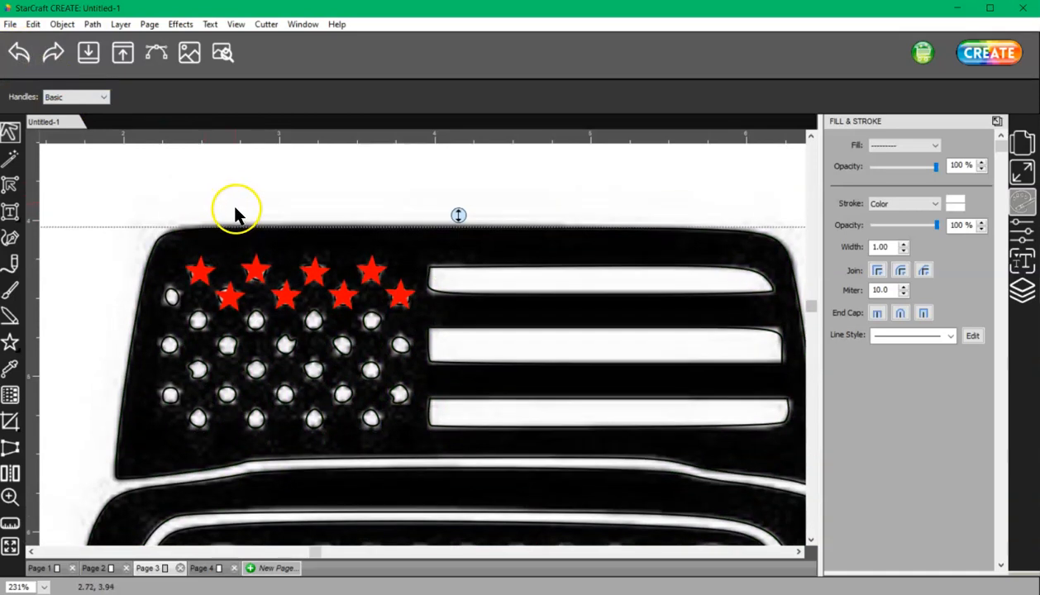
scroll(235, 214, "down", 2, "ctrl")
scroll(253, 215, "down", 2, "ctrl")
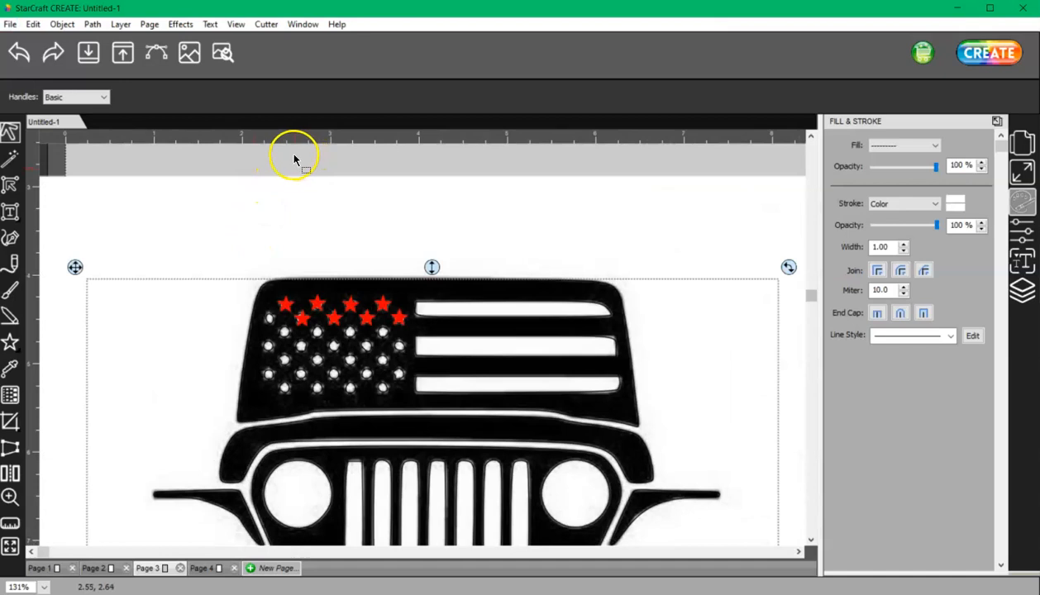
left_click_drag(283, 157, 320, 334)
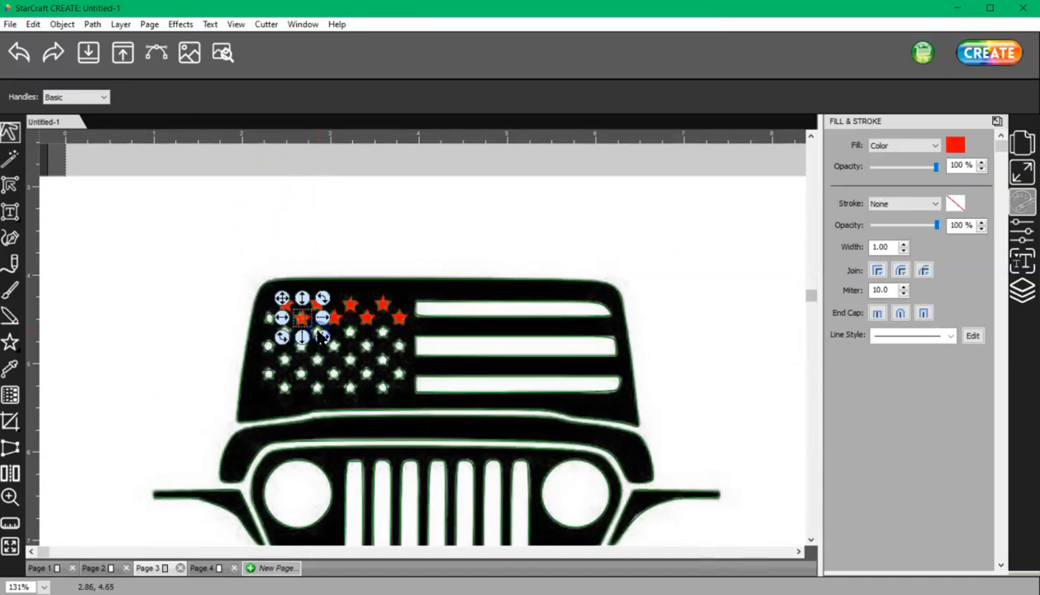
scroll(283, 365, "up", 4, "ctrl")
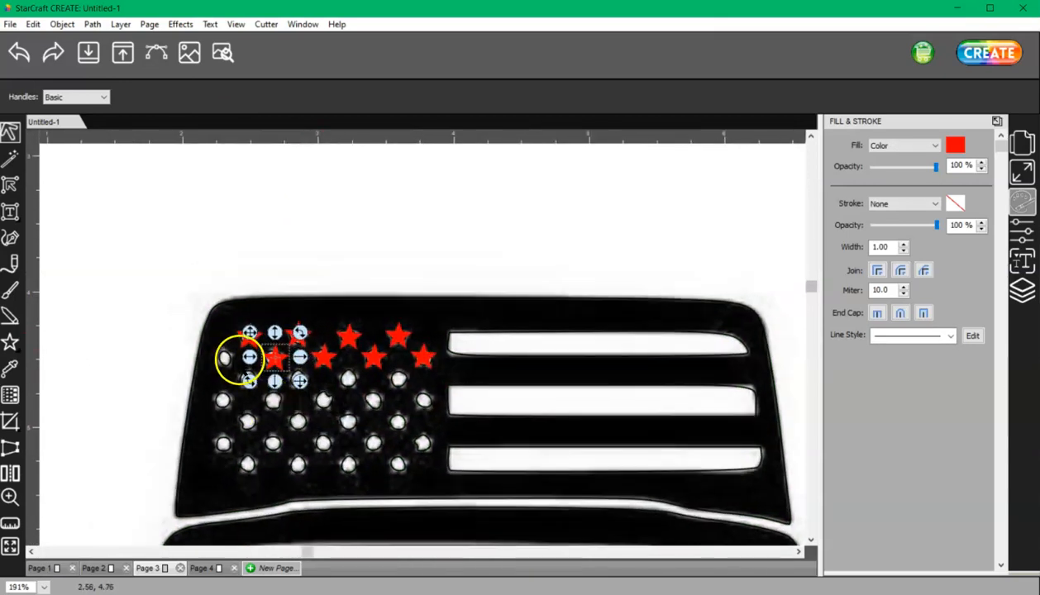
scroll(242, 339, "up", 1, "ctrl")
left_click(174, 333)
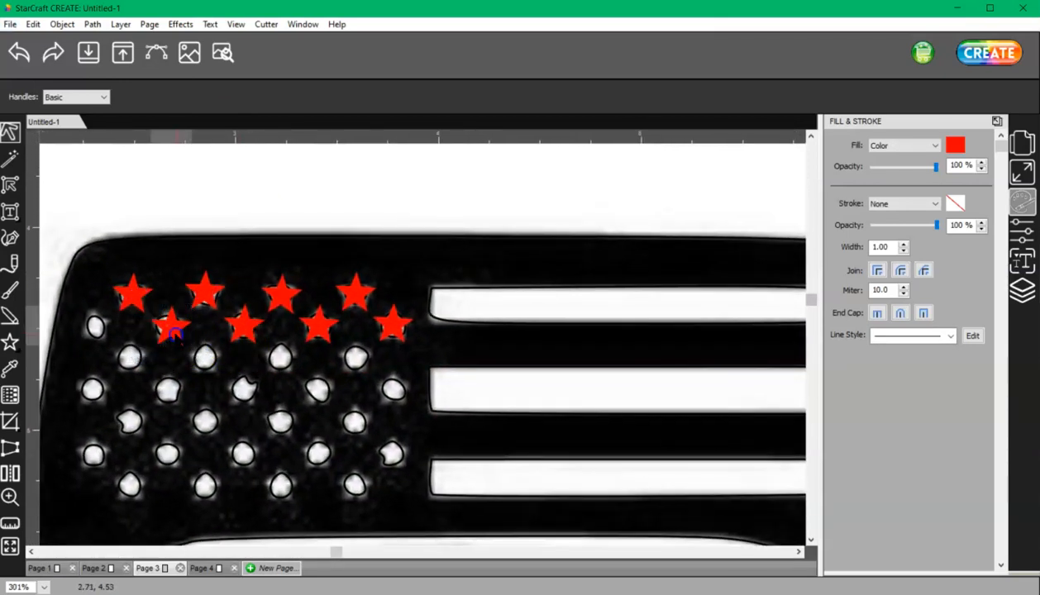
left_click(172, 332)
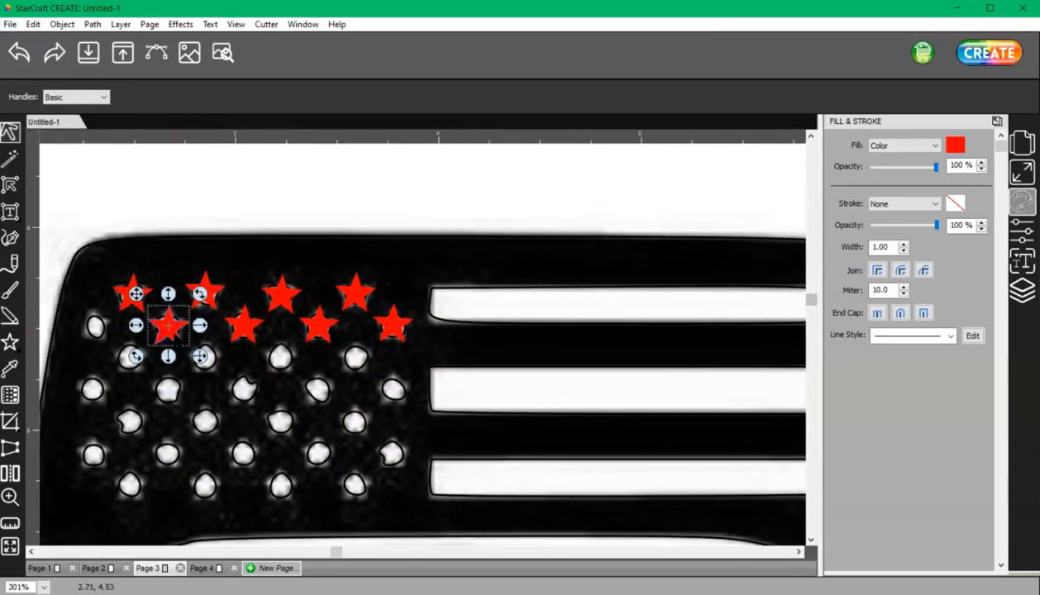
left_click_drag(170, 331, 100, 329)
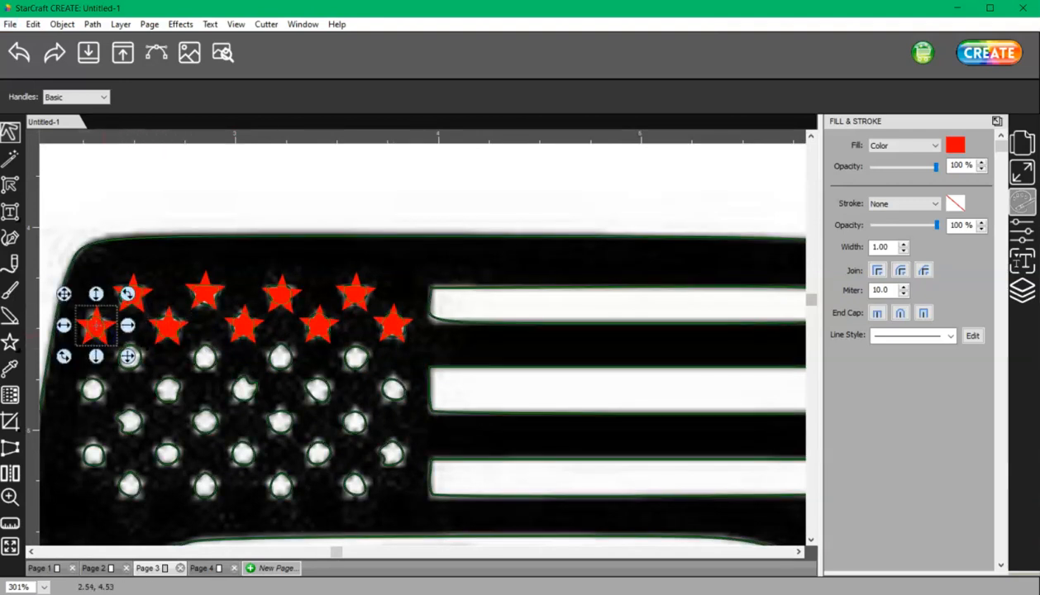
Step: Select all nine red stars in the flag's first two rows and group them
scroll(149, 351, "down", 2, "ctrl")
scroll(148, 355, "down", 3, "ctrl")
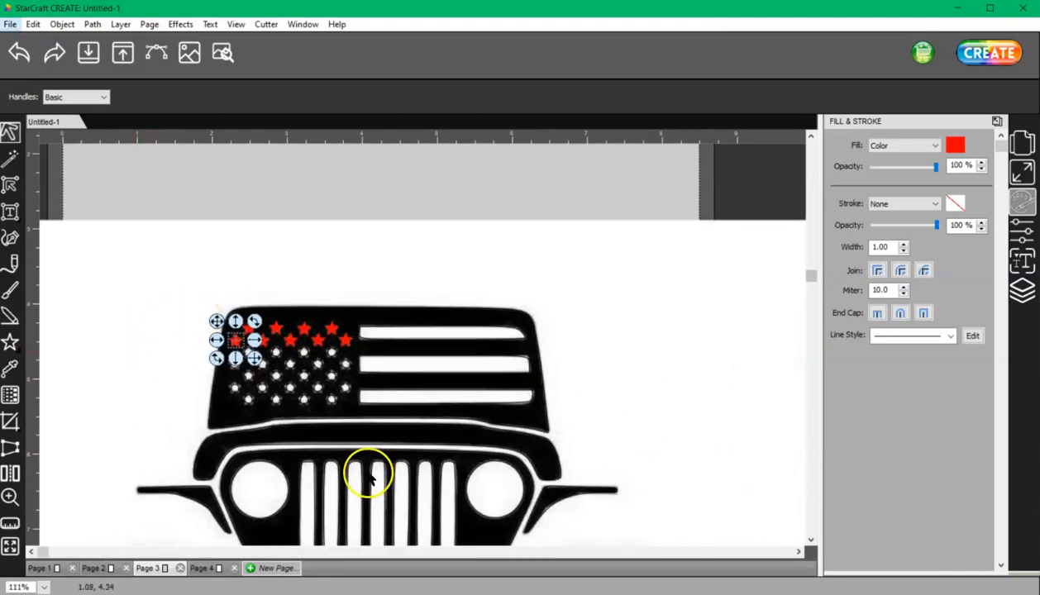
left_click(164, 171)
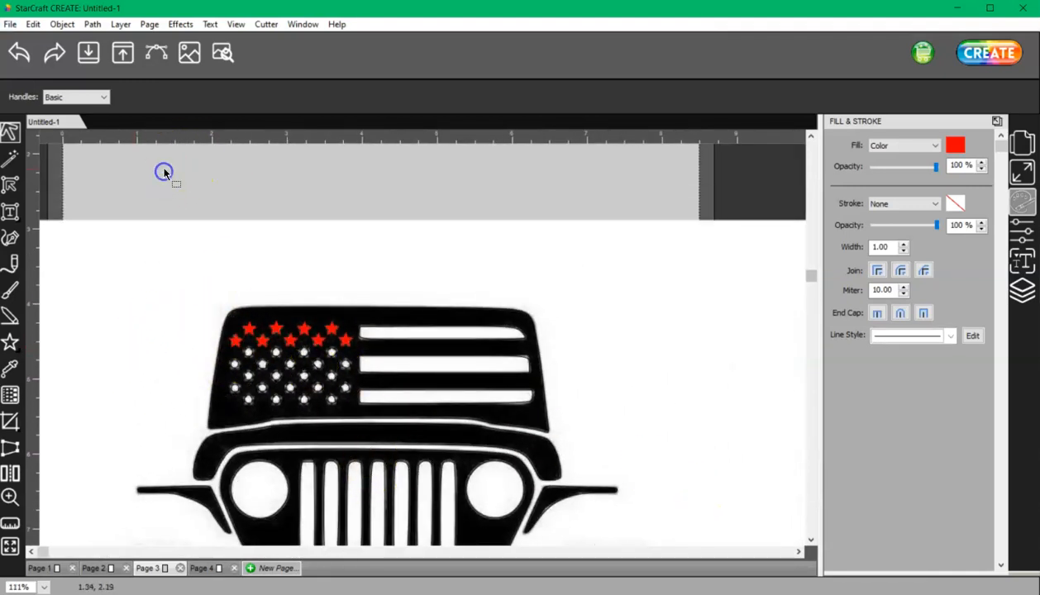
left_click_drag(144, 176, 367, 361)
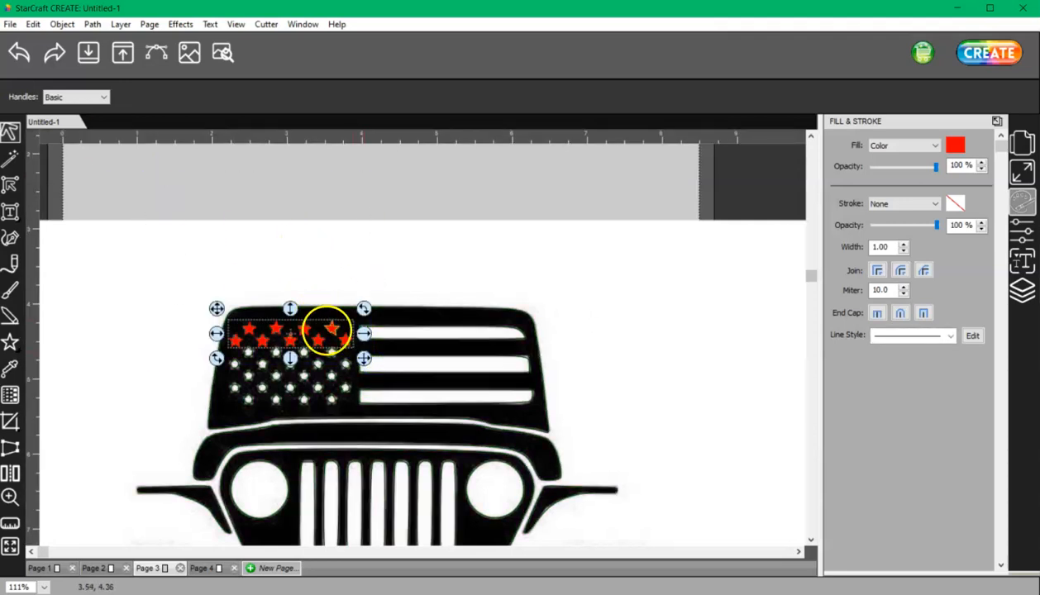
right_click(330, 330)
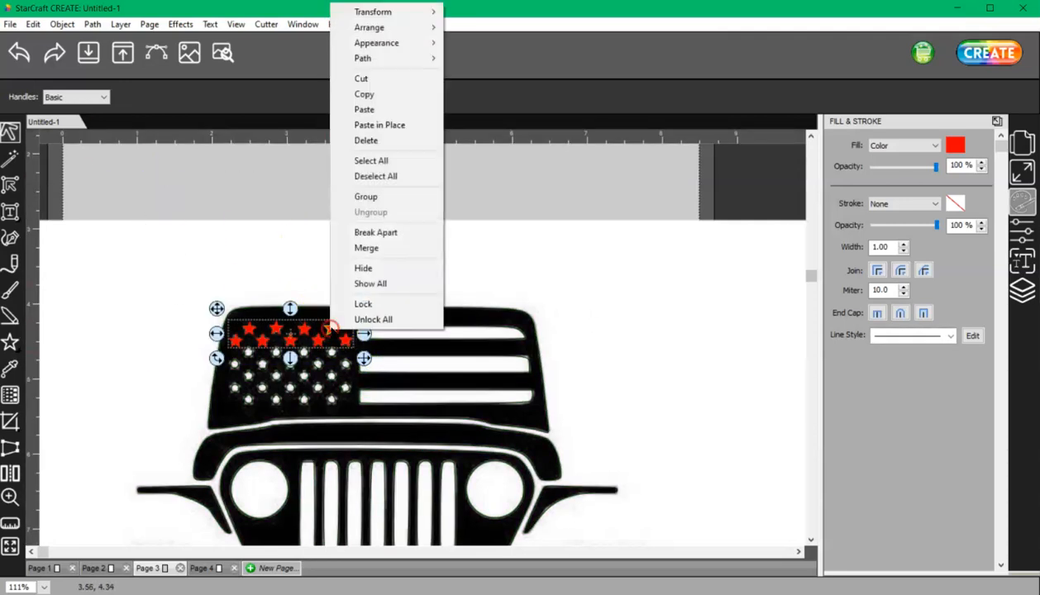
left_click(395, 198)
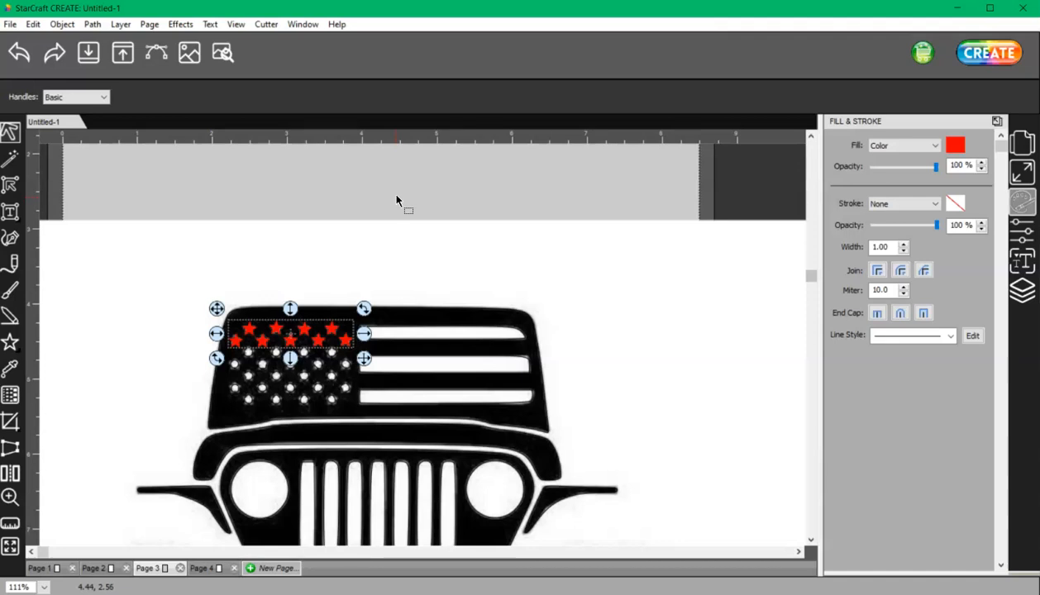
Step: Select all of the artwork and move it sideways, clear of the page's left edge
scroll(397, 196, "down", 5, "alt")
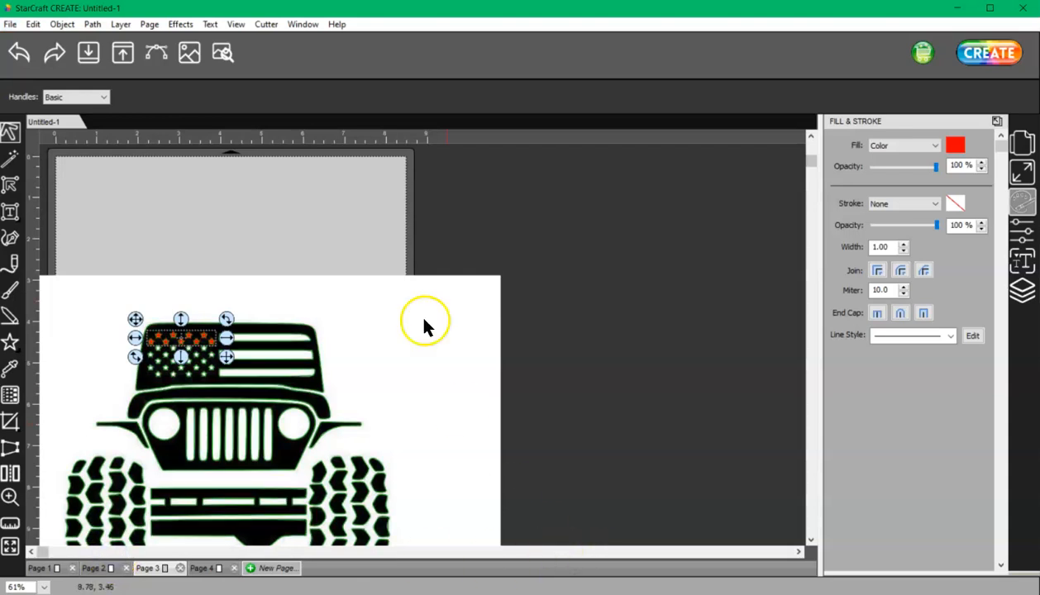
left_click(376, 232)
key("ctrl+a")
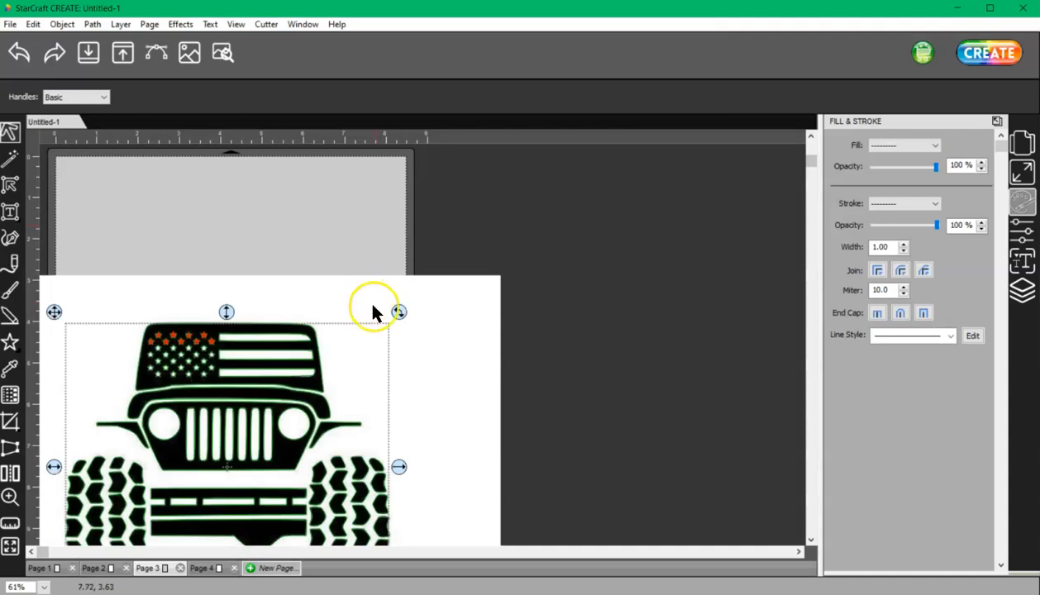
left_click_drag(346, 297, 465, 284)
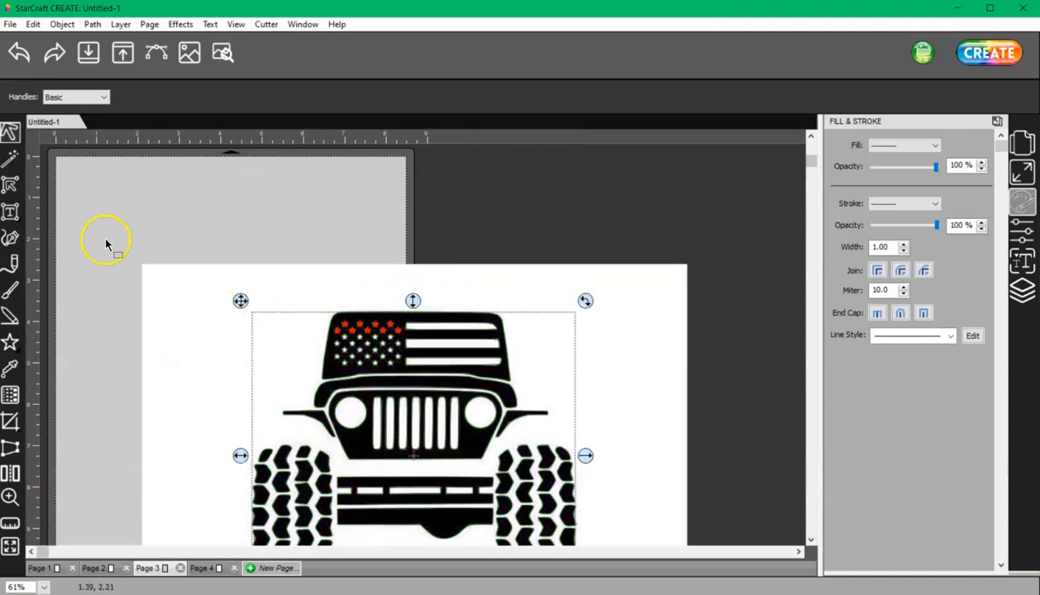
Step: Move the star group onto the empty gray page area above the Jeep image and break it into individual stars
left_click(273, 201)
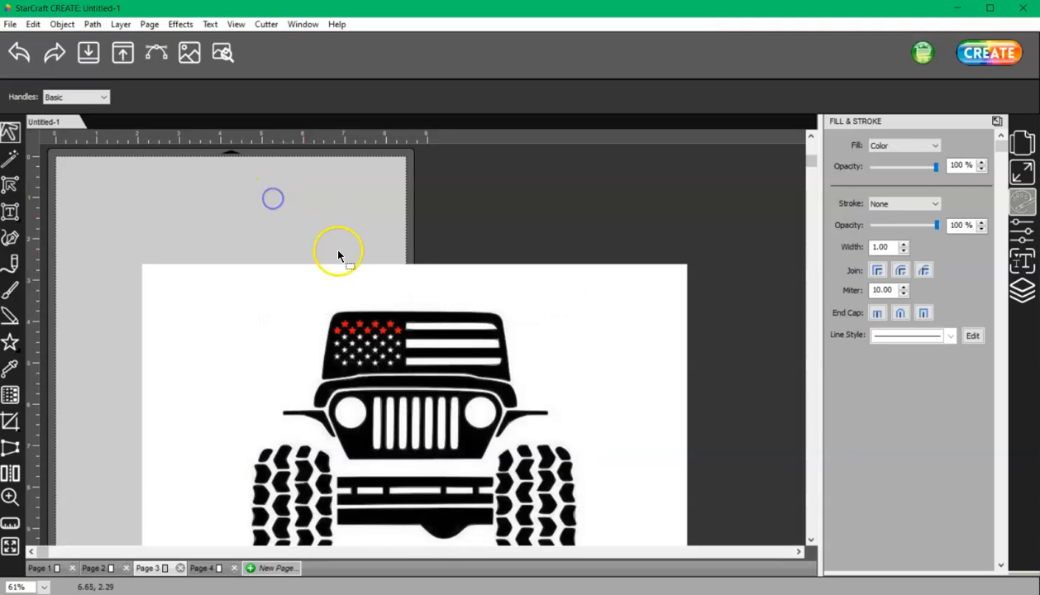
left_click(384, 335)
left_click_drag(384, 334, 242, 211)
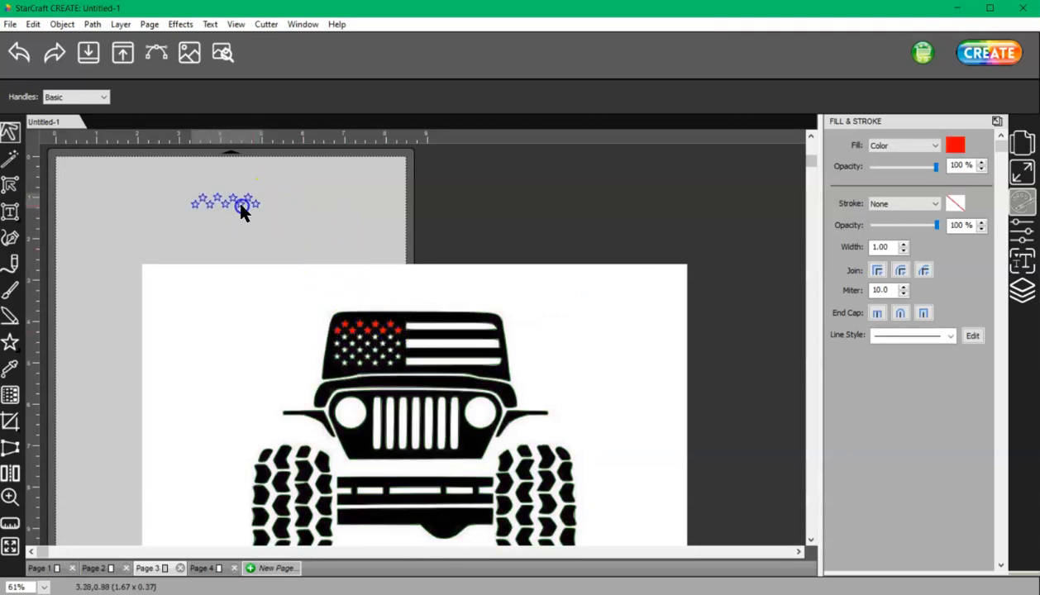
right_click(241, 204)
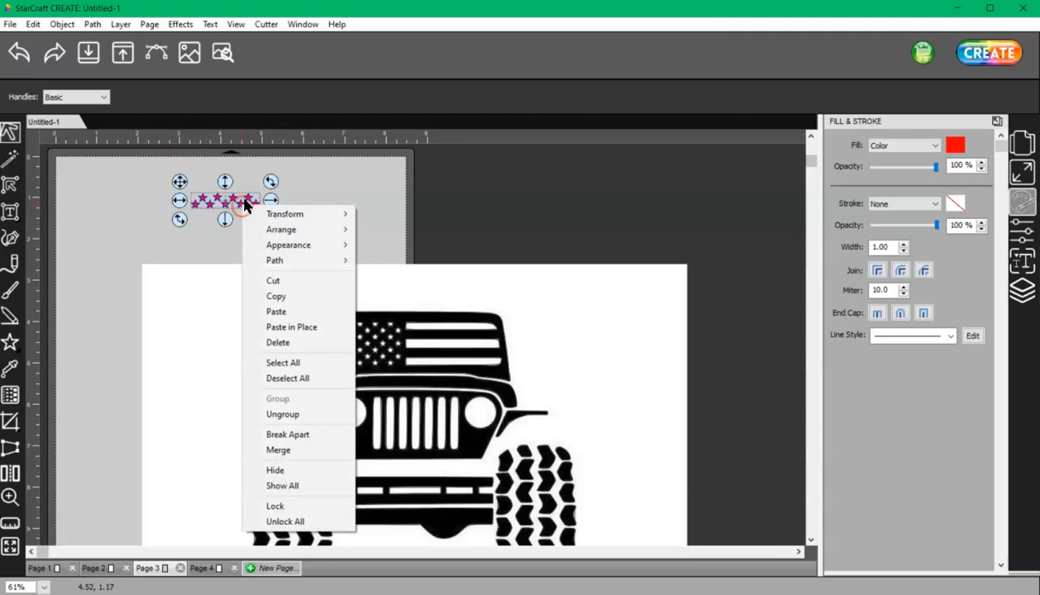
left_click(308, 435)
left_click(242, 328)
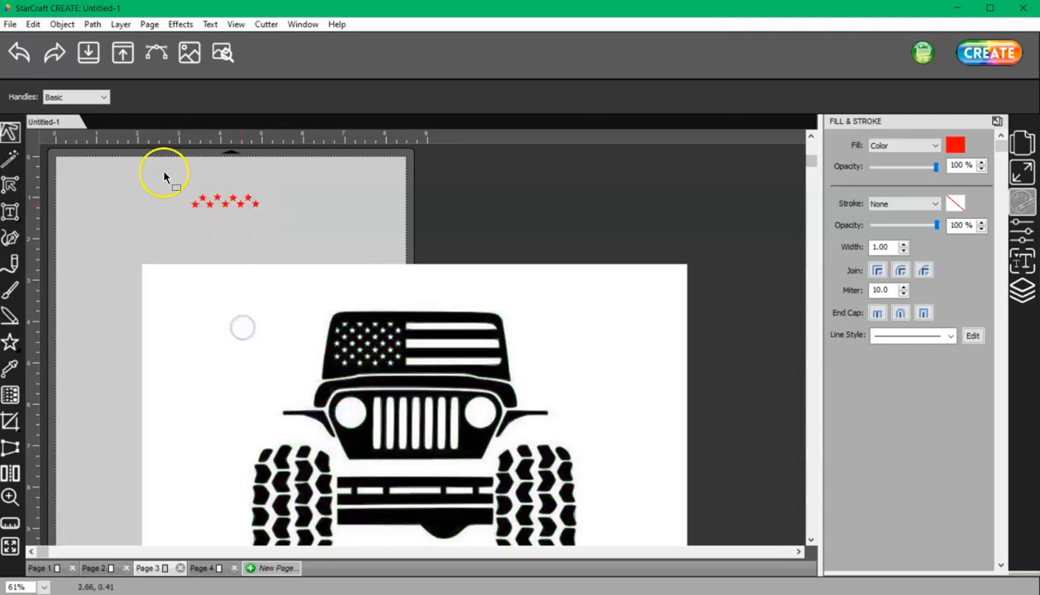
Step: Group the four upper red stars as one row and the five lower red stars as a separate row
left_click_drag(272, 206, 260, 198)
right_click(245, 200)
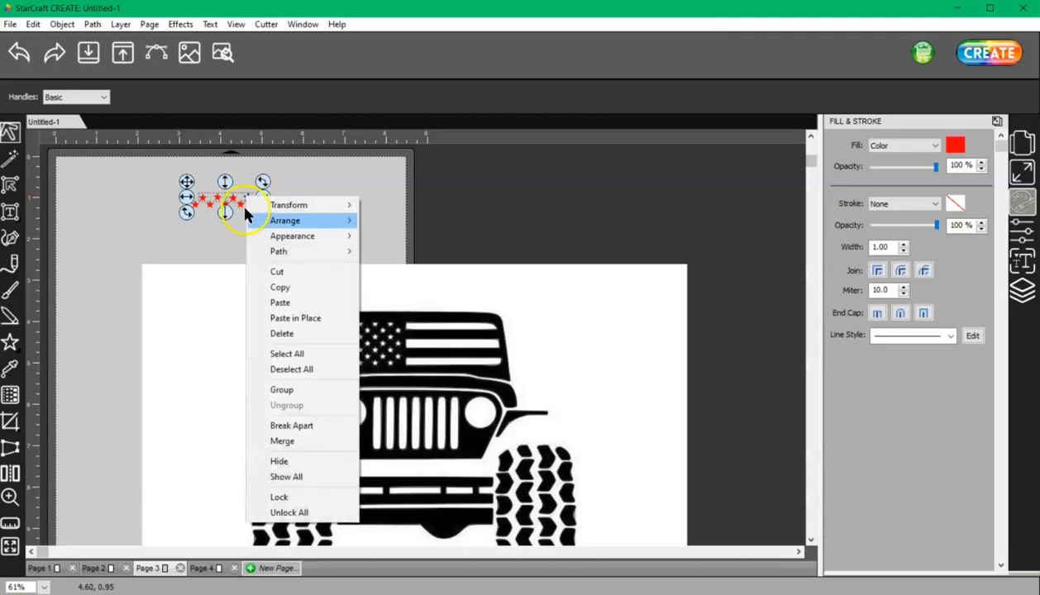
left_click(237, 312)
left_click(273, 233)
left_click_drag(294, 238, 172, 201)
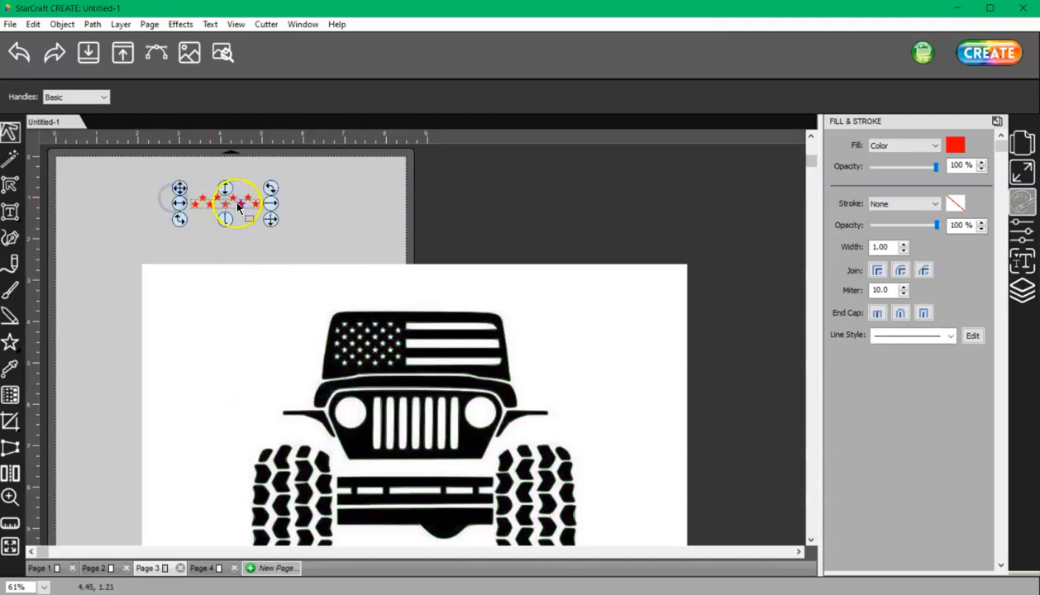
right_click(238, 209)
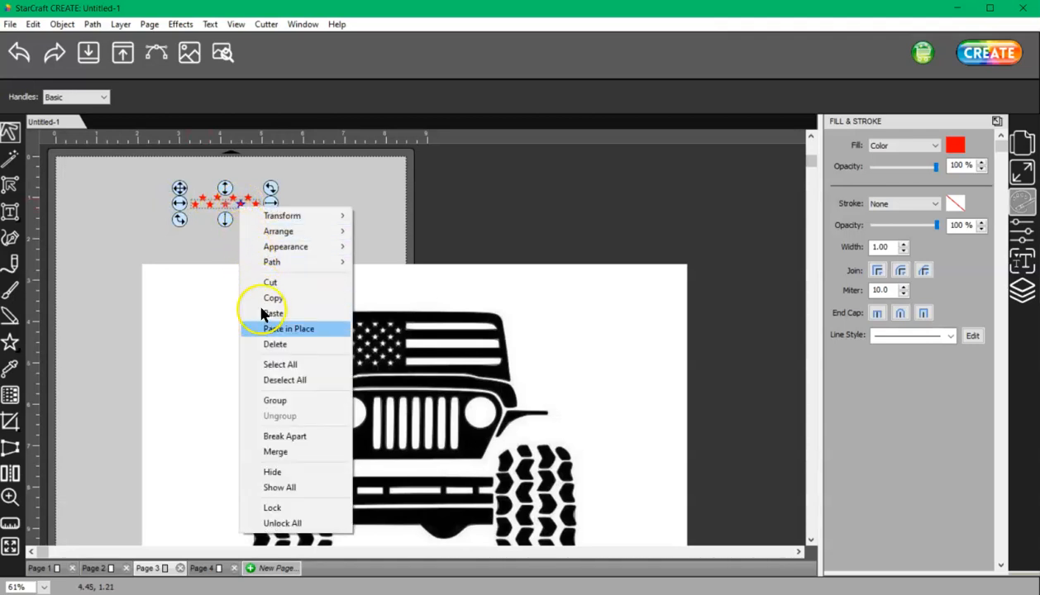
left_click(275, 401)
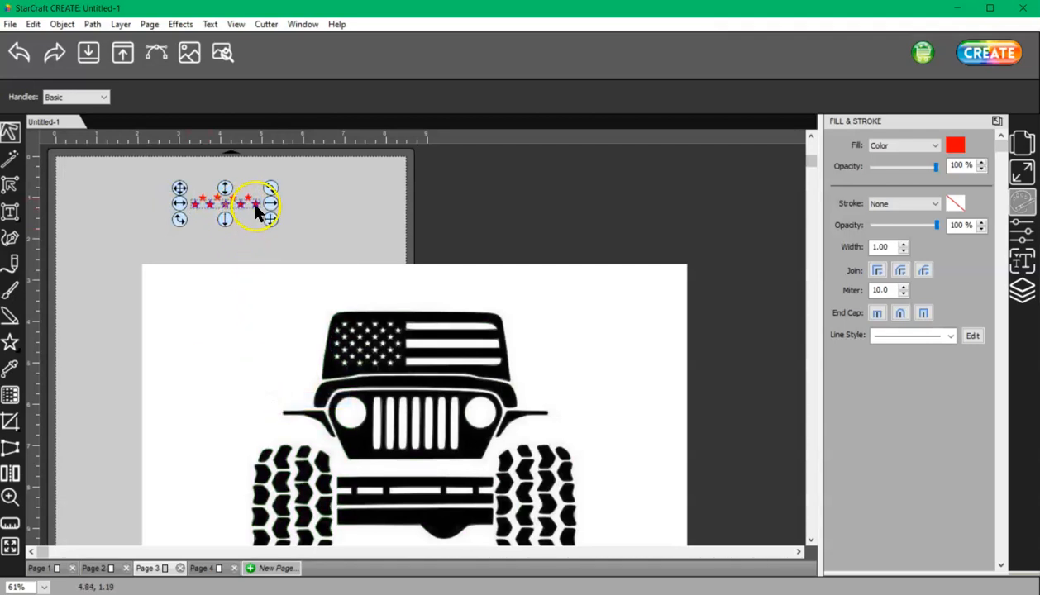
Step: Move the four-star and five-star groups back onto the flag and align them over its first and second star rows
left_click_drag(255, 208, 393, 332)
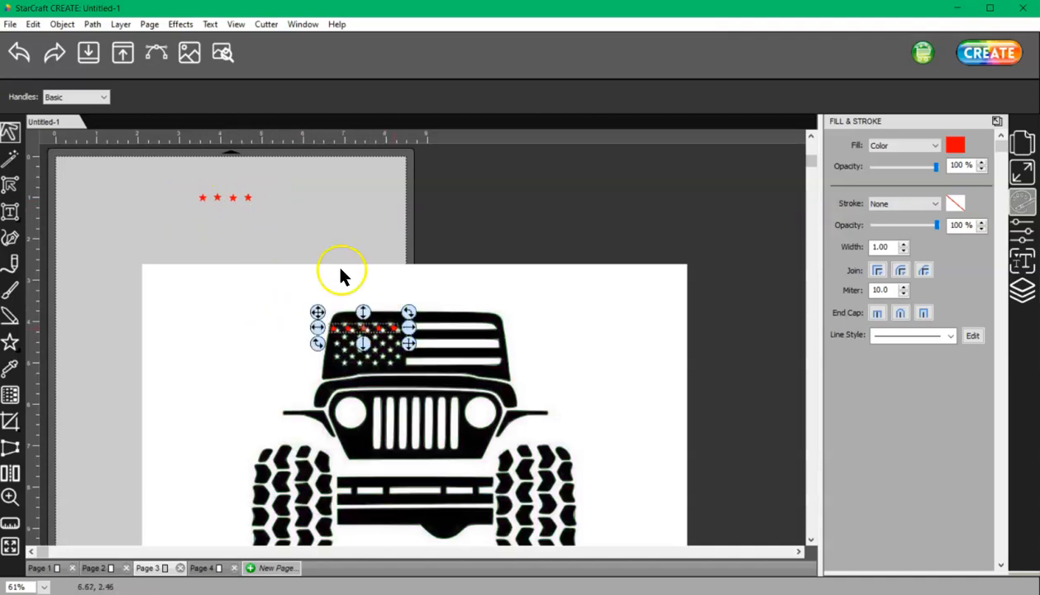
left_click_drag(144, 175, 397, 316)
scroll(418, 408, "up", 6, "ctrl")
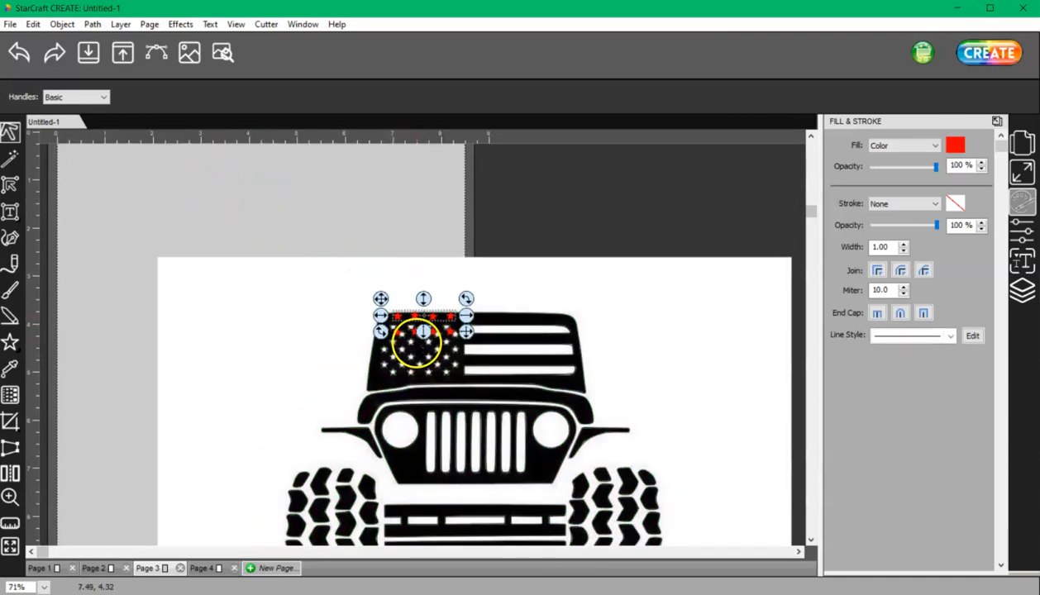
key("alt")
left_click_drag(445, 551, 866, 539)
left_click_drag(444, 558, 782, 549)
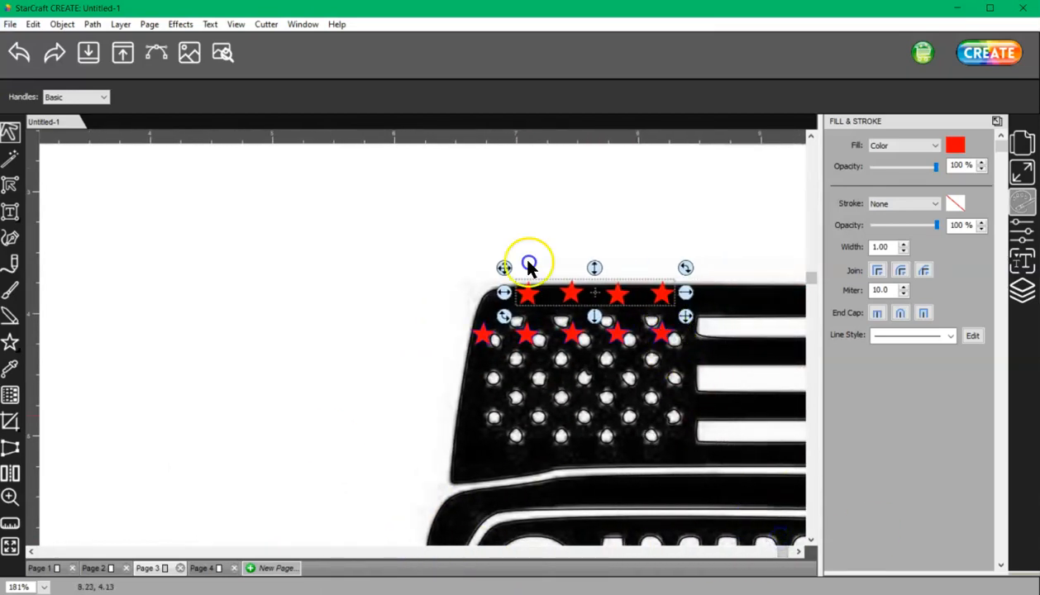
left_click(673, 339)
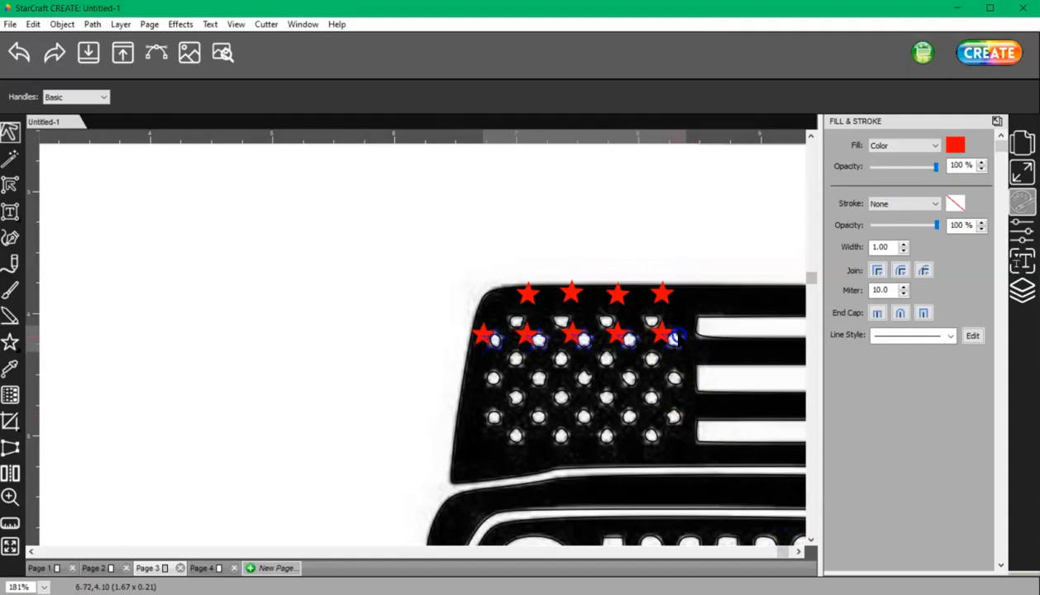
left_click_drag(678, 335, 678, 337)
left_click(525, 236)
left_click_drag(664, 292, 652, 323)
left_click(441, 260)
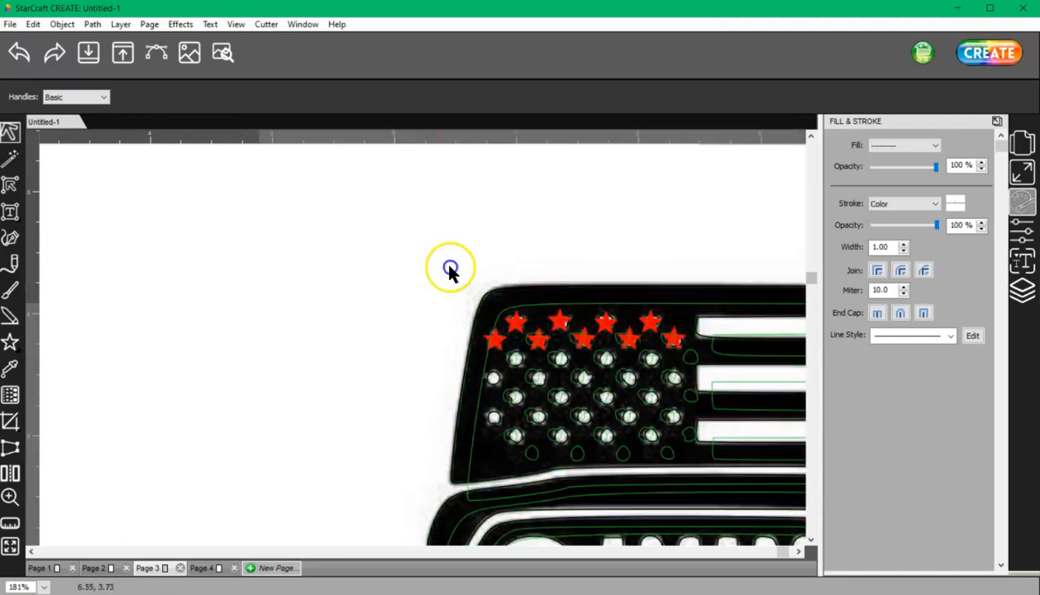
mouse_move(522, 341)
left_mouse_down()
mouse_move(434, 247)
mouse_move(432, 258)
left_mouse_up()
Step: Select both rows of red stars together and nudge them slightly to the right over the flag
scroll(377, 331, "down", 3, "ctrl")
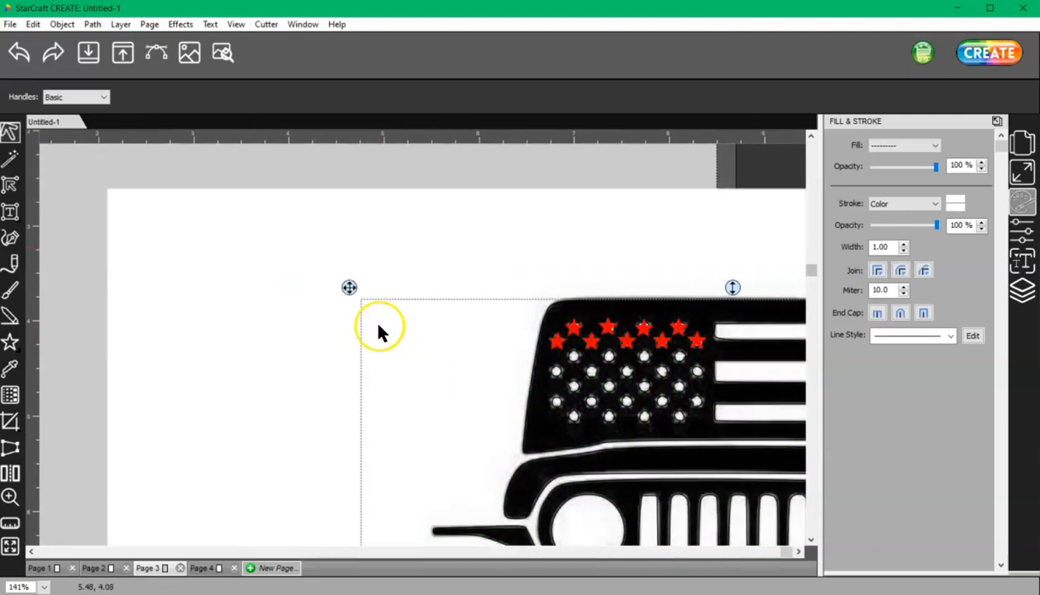
mouse_move(497, 176)
left_mouse_down()
mouse_move(553, 303)
mouse_move(716, 364)
left_mouse_up()
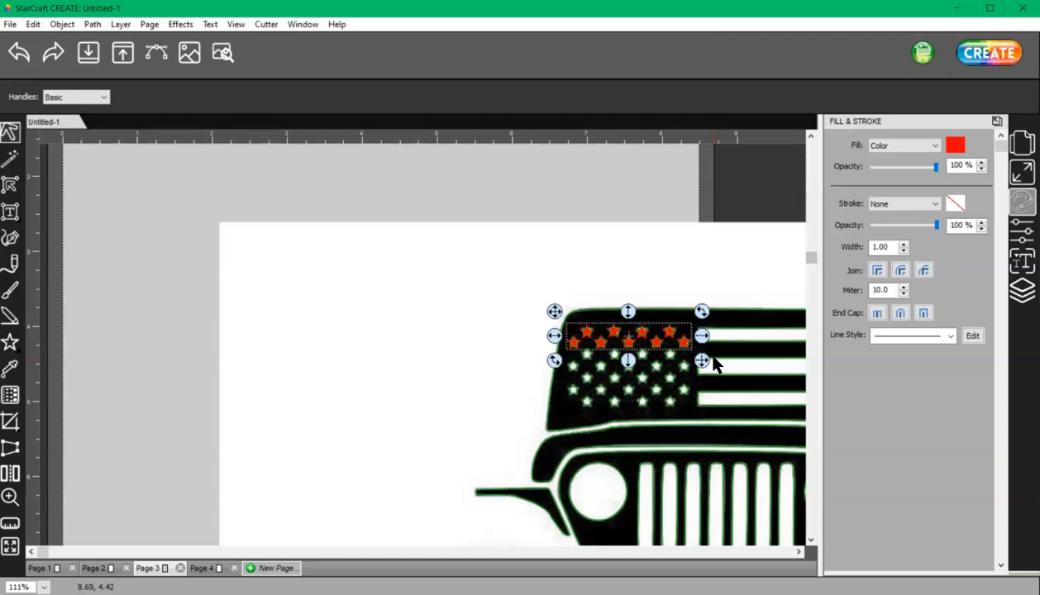
left_click_drag(696, 344, 686, 341)
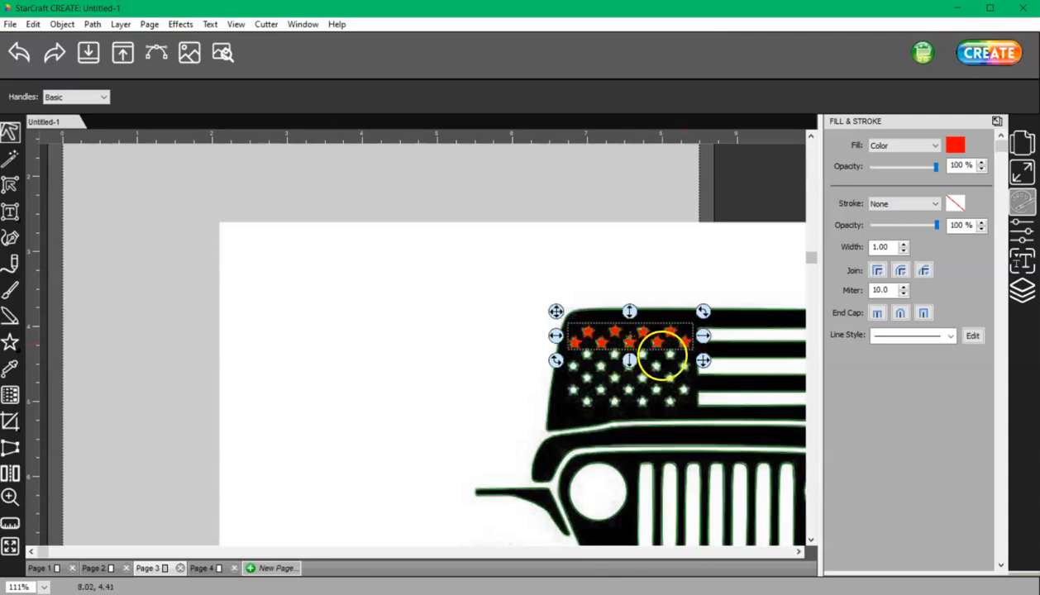
scroll(678, 358, "up", 3, "ctrl")
scroll(686, 365, "up", 1, "ctrl")
left_click_drag(439, 550, 775, 550)
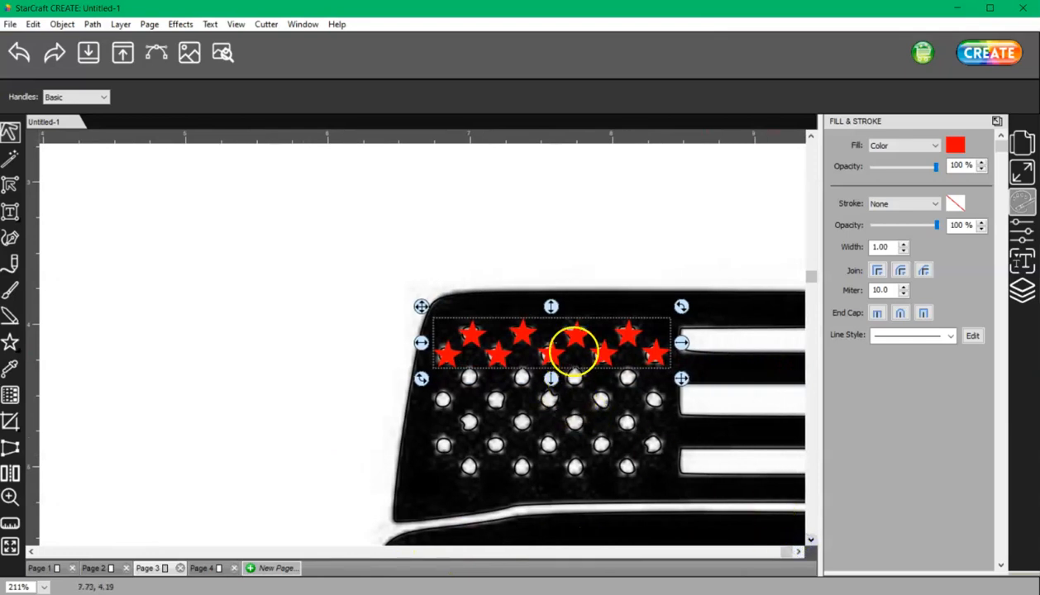
left_click(621, 228)
left_click(575, 335)
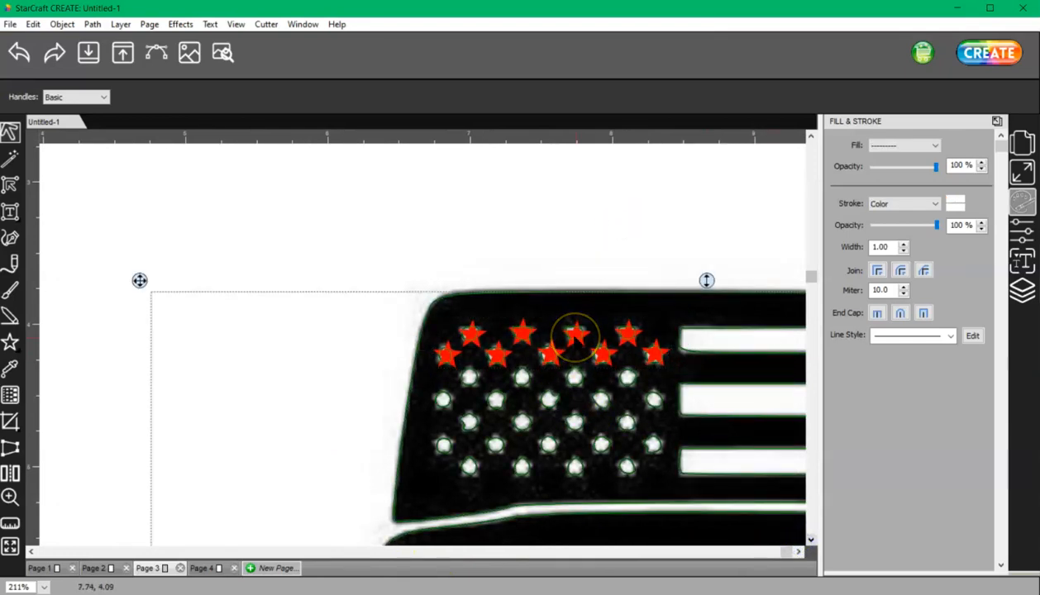
left_click(553, 355)
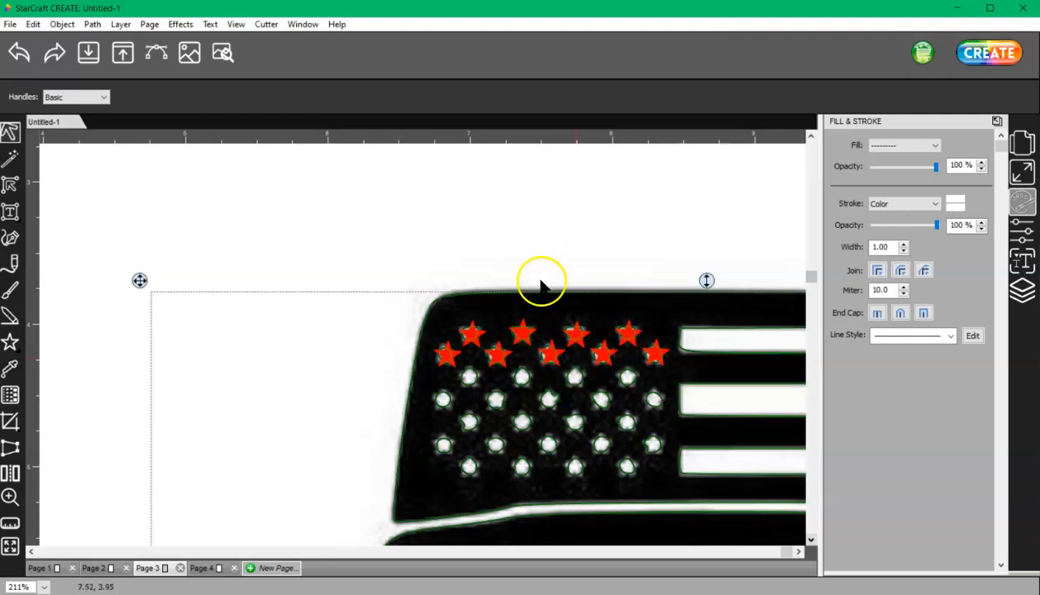
Step: Nudge the four-star and five-star red rows individually so each lines up with its blurry stars on the flag
left_click(1022, 290)
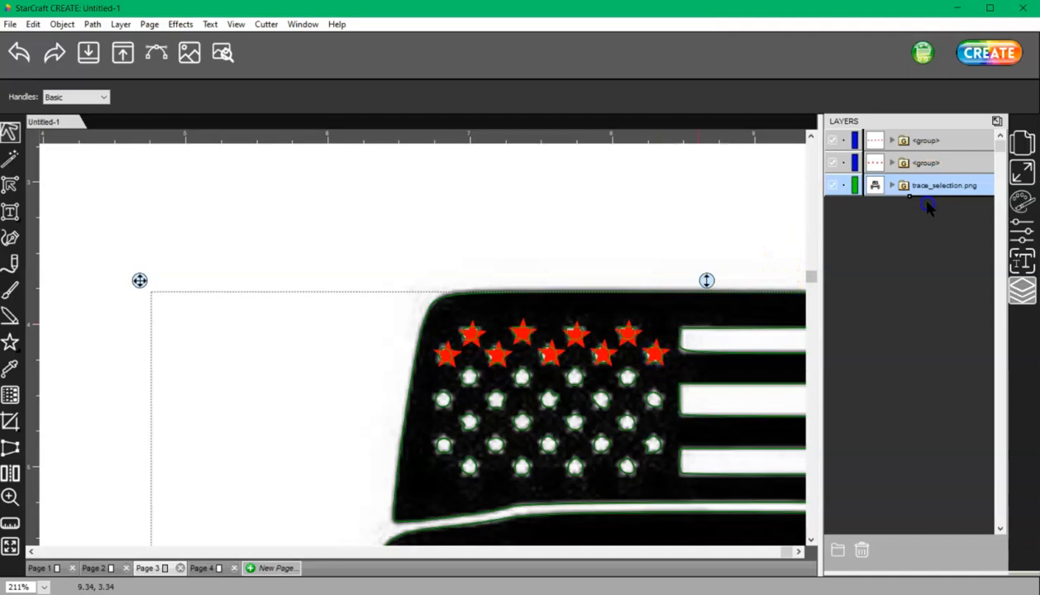
left_click(924, 162)
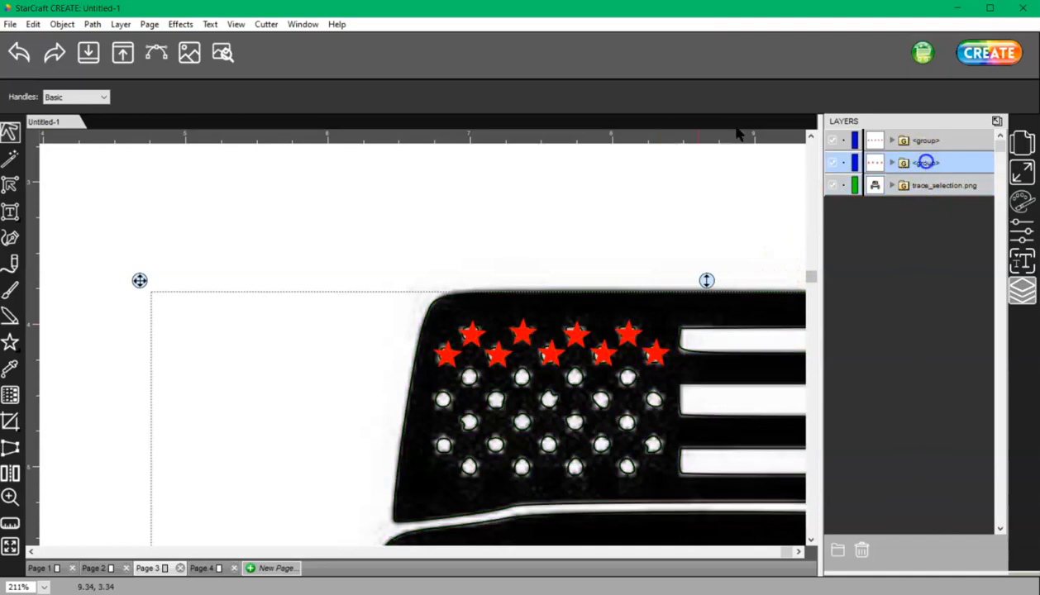
left_click_drag(629, 333, 627, 332)
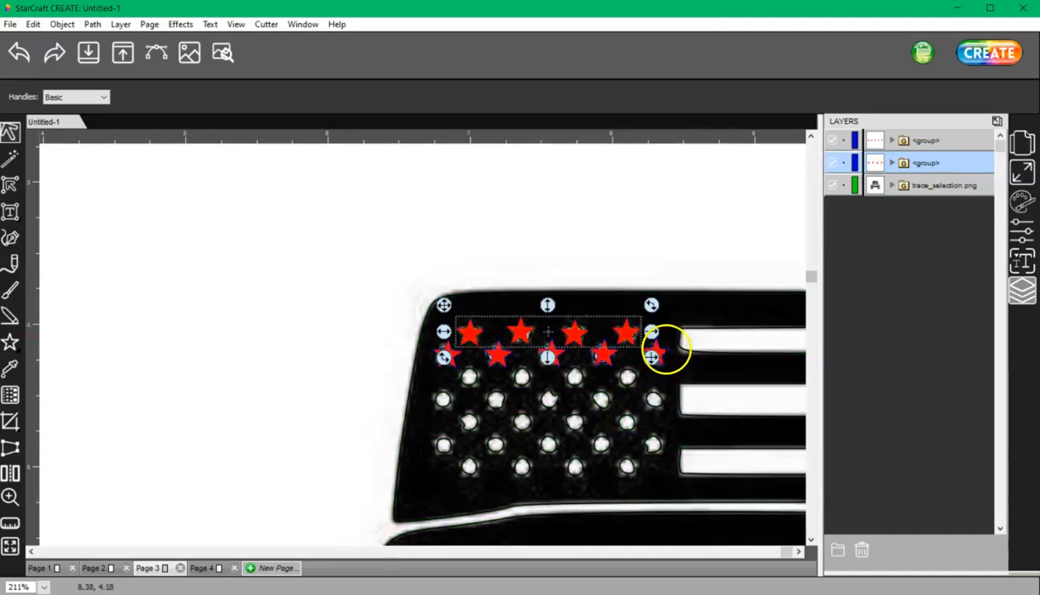
left_click(949, 140)
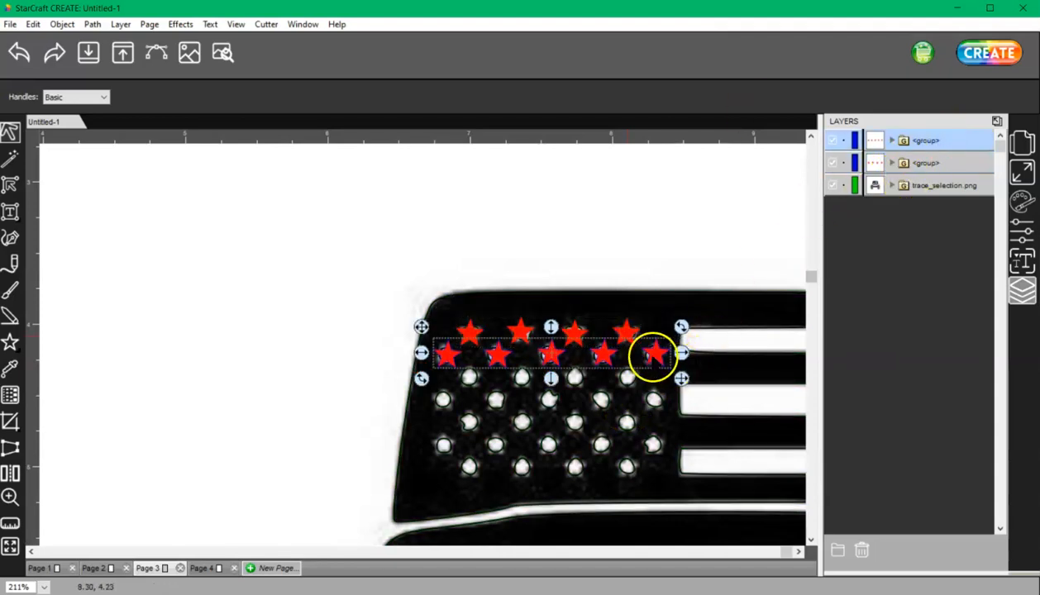
left_click_drag(653, 354, 654, 356)
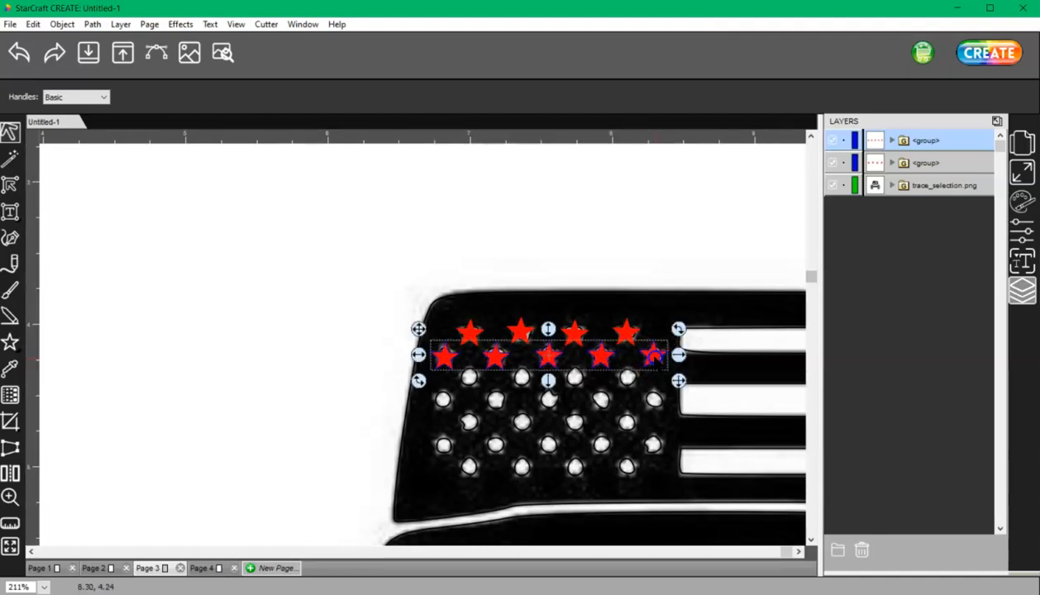
Step: Duplicate the four-star row twice, placing one copy over the flag's fifth star row and the other over the third
scroll(646, 370, "down", 3)
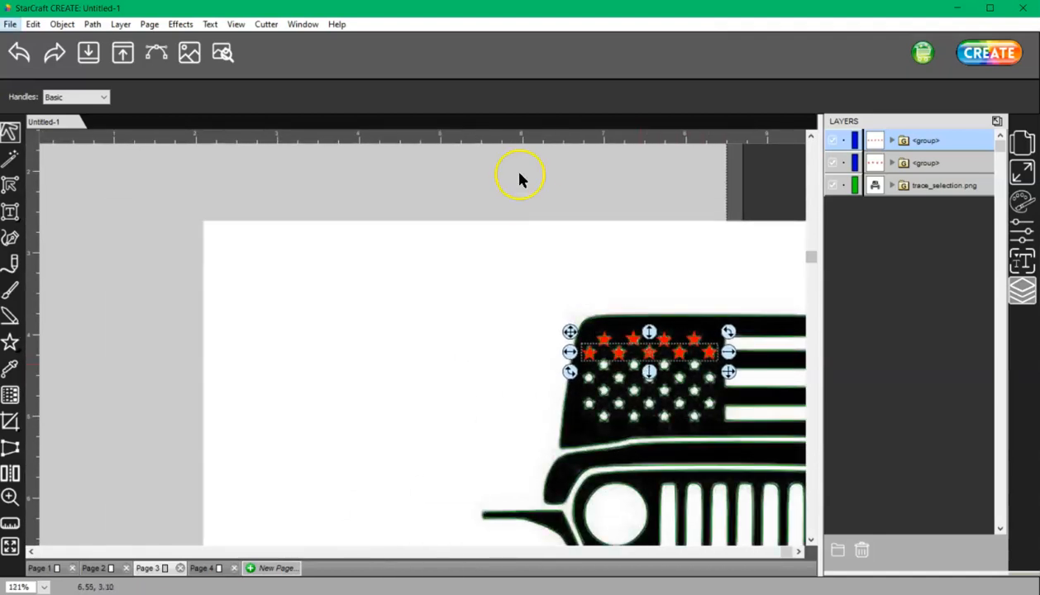
left_click(519, 177)
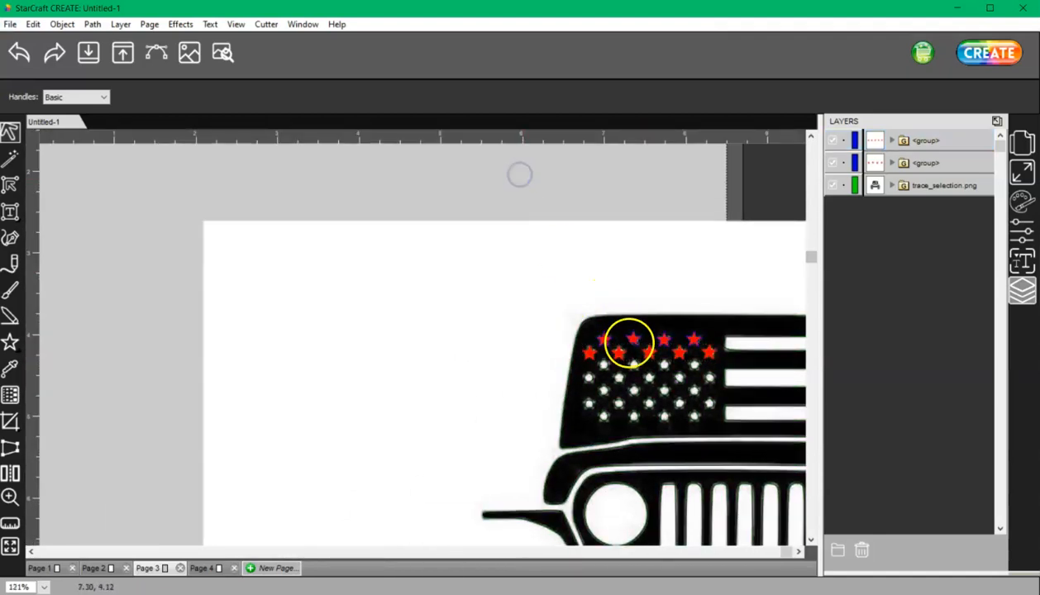
left_click(634, 341)
left_click(633, 341)
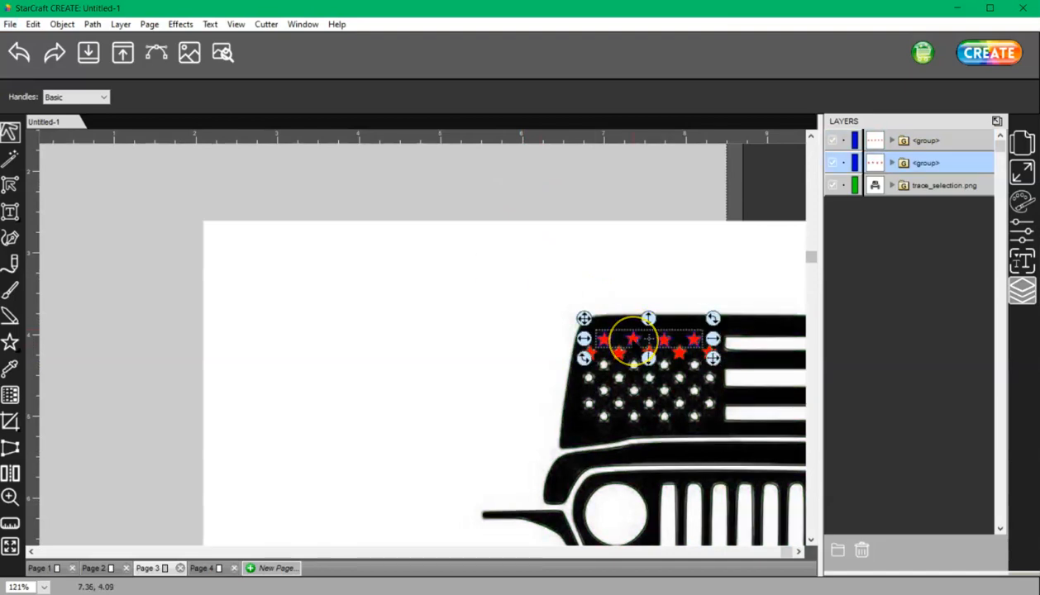
key("ctrl+v")
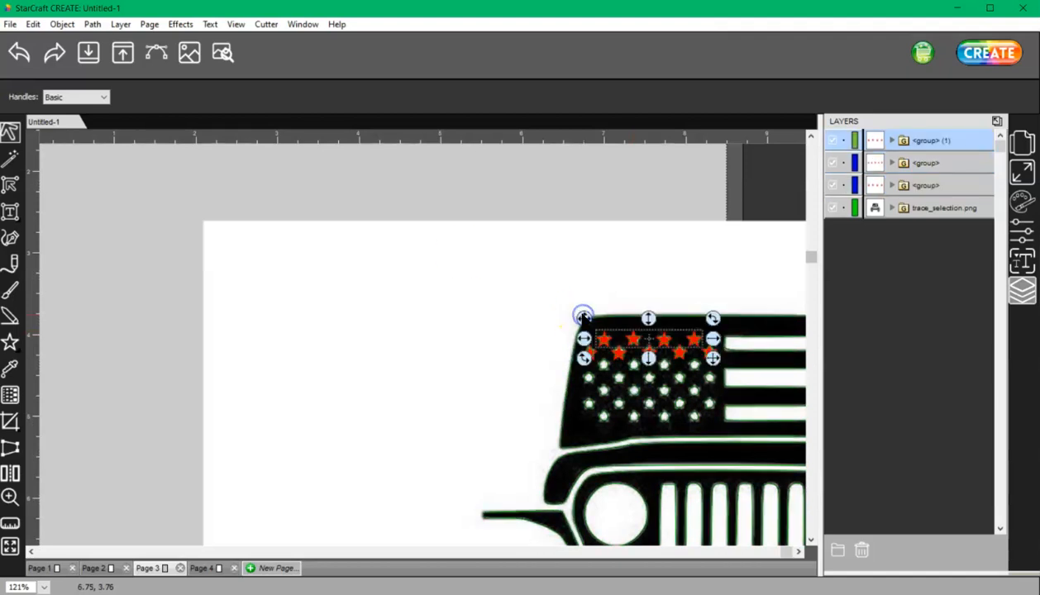
left_click_drag(584, 318, 585, 371)
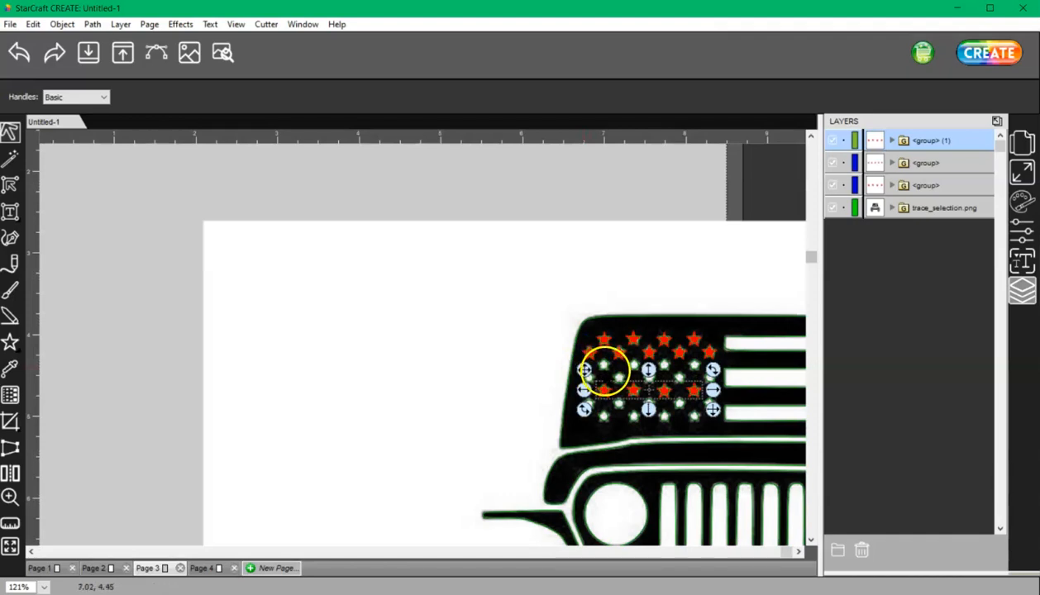
key("ctrl+d")
mouse_move(585, 372)
left_mouse_down()
mouse_move(586, 330)
mouse_move(585, 347)
left_mouse_up()
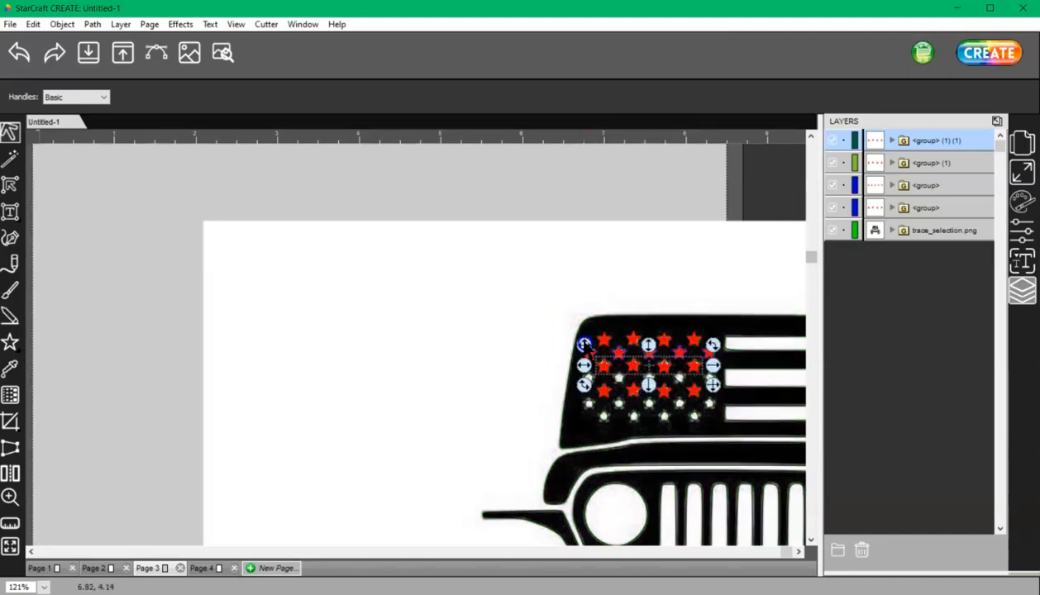
Step: Fine-tune the position of the four-star copy over the blurry stars of the flag's third row
scroll(525, 316, "up", 4)
left_click_drag(460, 551, 786, 554)
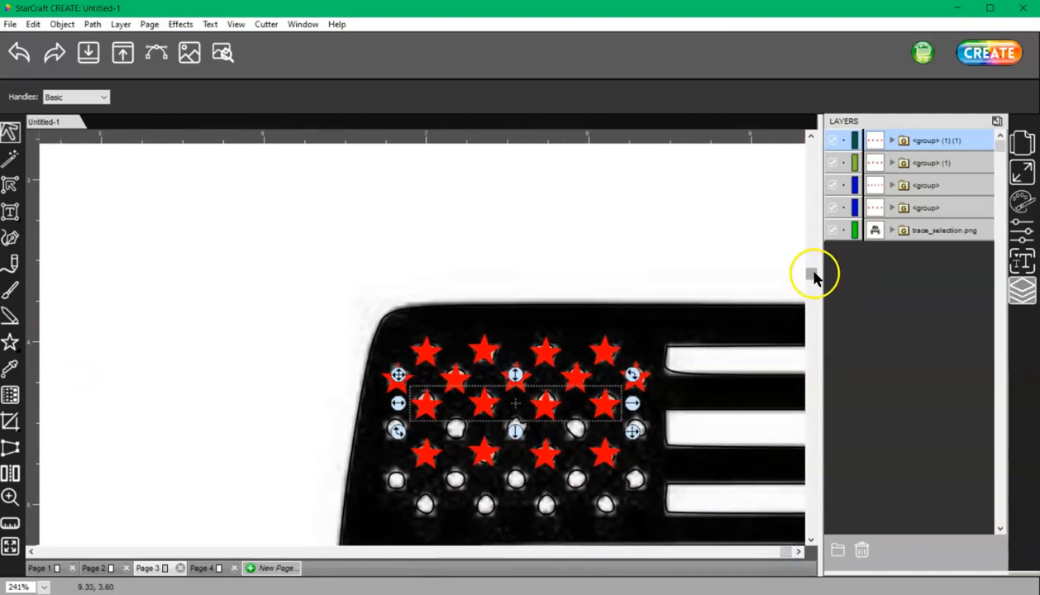
left_click_drag(812, 273, 814, 289)
left_click_drag(604, 343, 607, 340)
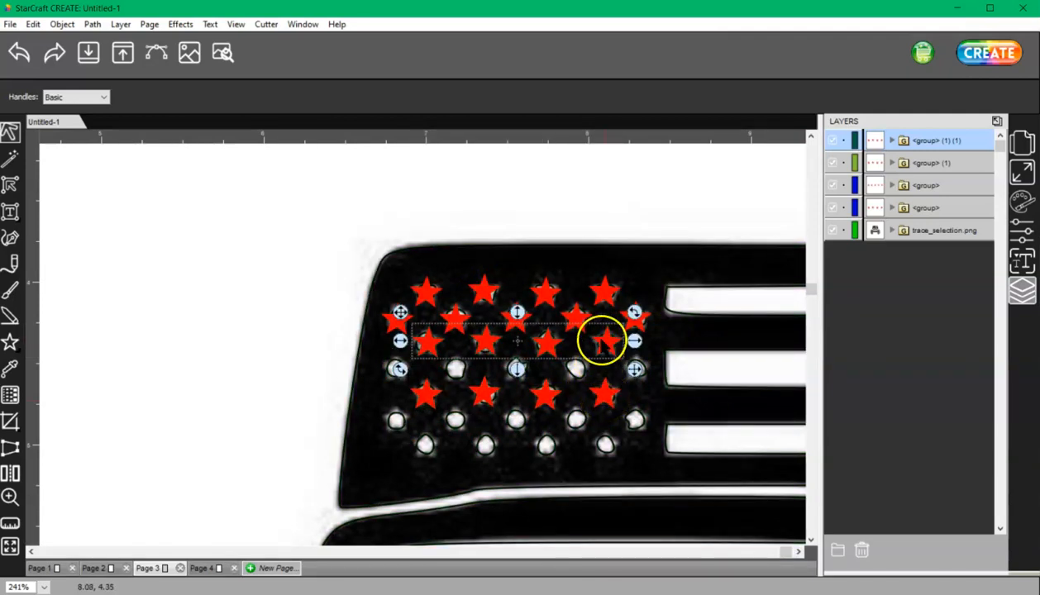
left_click_drag(606, 343, 603, 343)
Step: Duplicate the five-star row twice and place the copies over the flag's fourth and sixth star rows
left_click(636, 319)
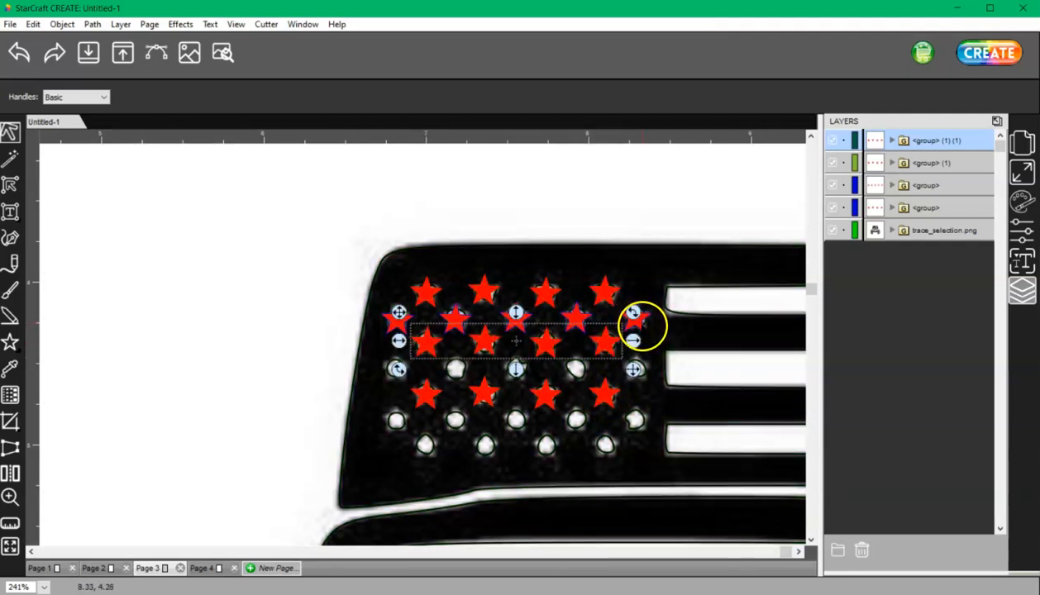
left_click(401, 314)
left_click(369, 288)
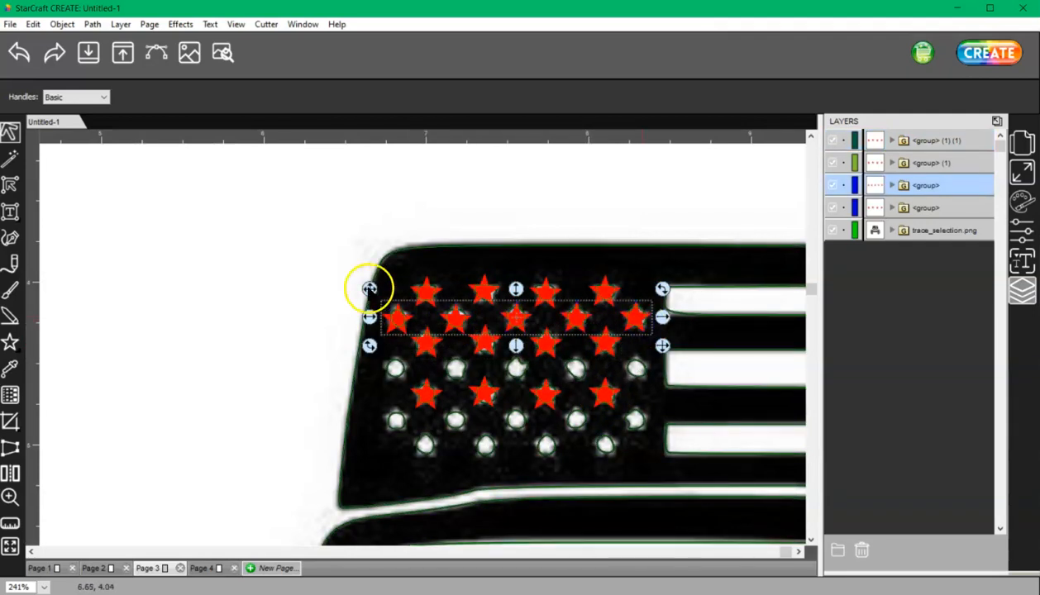
key("ctrl+d")
left_click(457, 319)
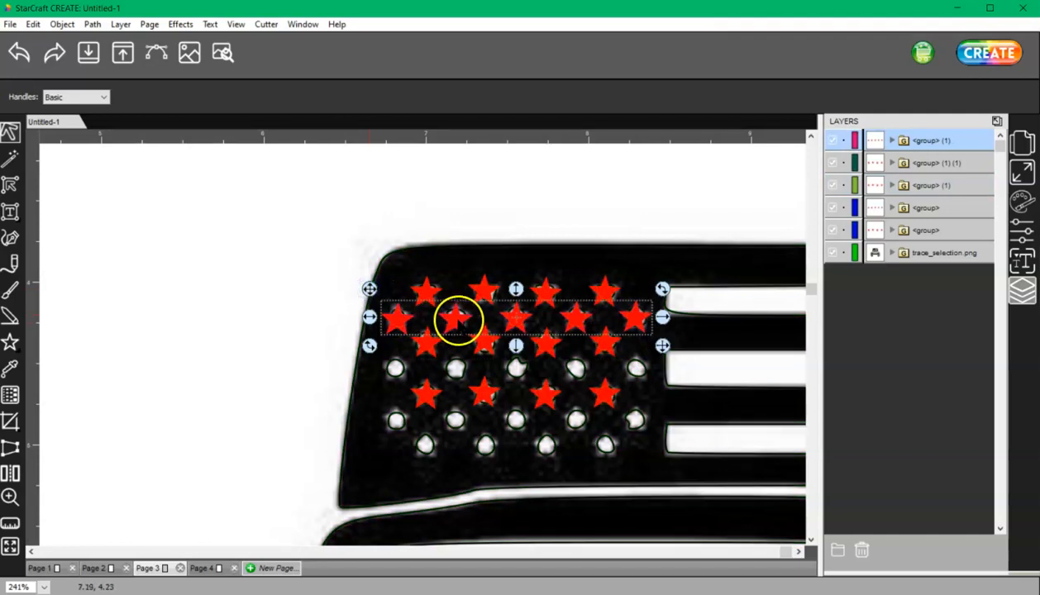
left_click_drag(635, 317, 637, 421)
Step: Duplicate the four-star row on the fifth line and place the copy over the flag's seventh star row
left_click(604, 383)
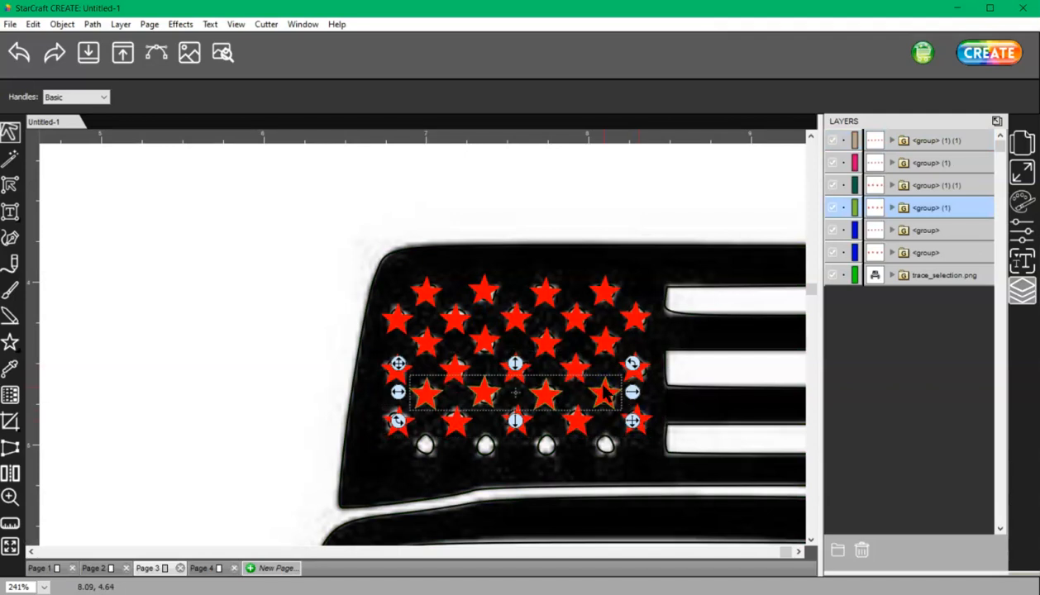
left_click_drag(606, 397, 605, 444)
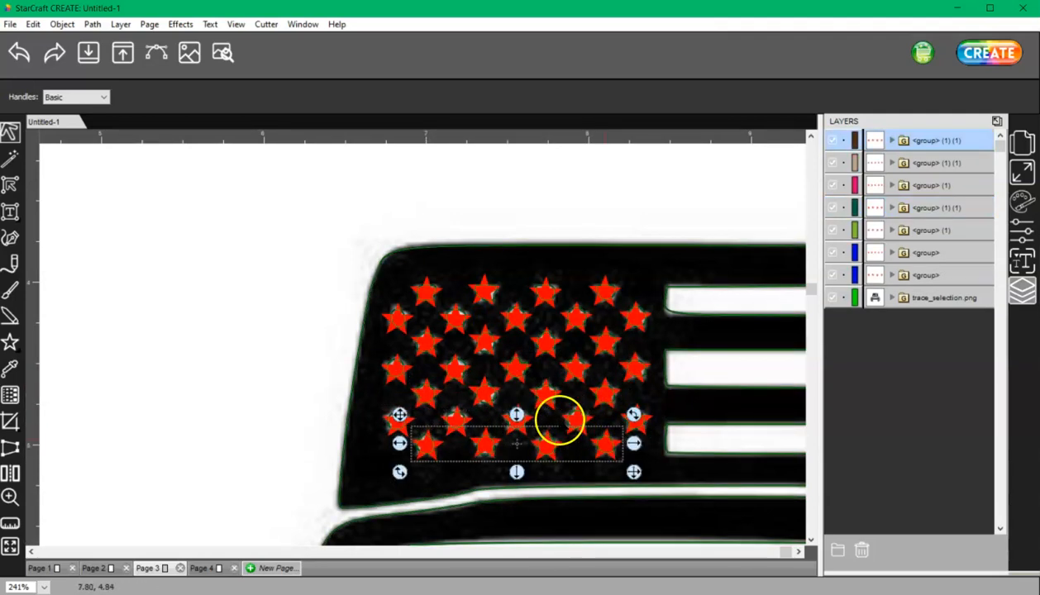
scroll(559, 420, "down", 1, "alt")
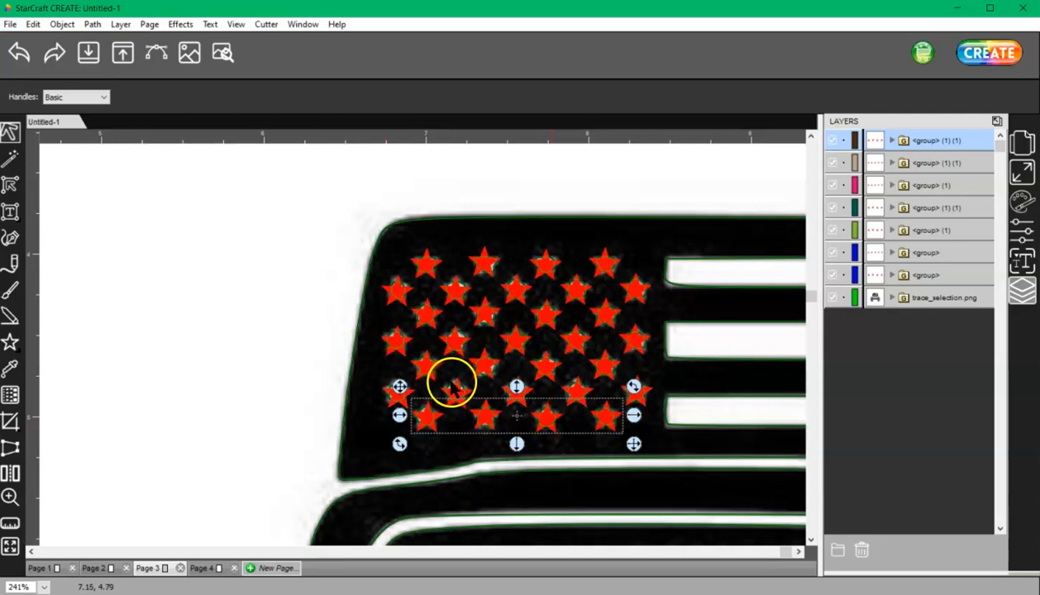
Step: Select all seven red star rows, center them horizontally to each other, and move them off the Jeep into the empty area above it
scroll(449, 383, "down", 2)
scroll(447, 392, "down", 4)
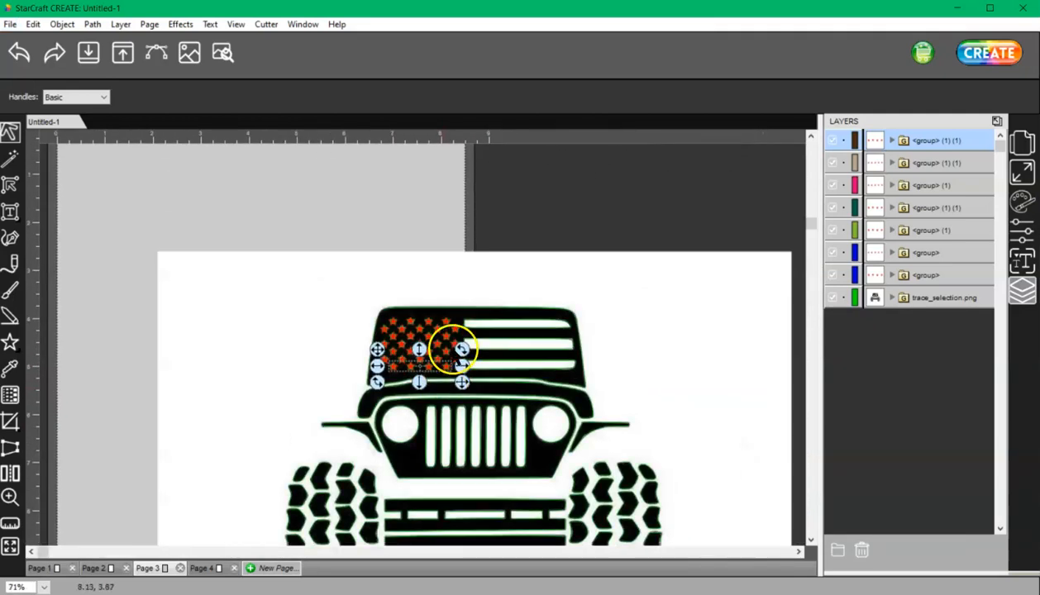
left_click_drag(321, 191, 496, 419)
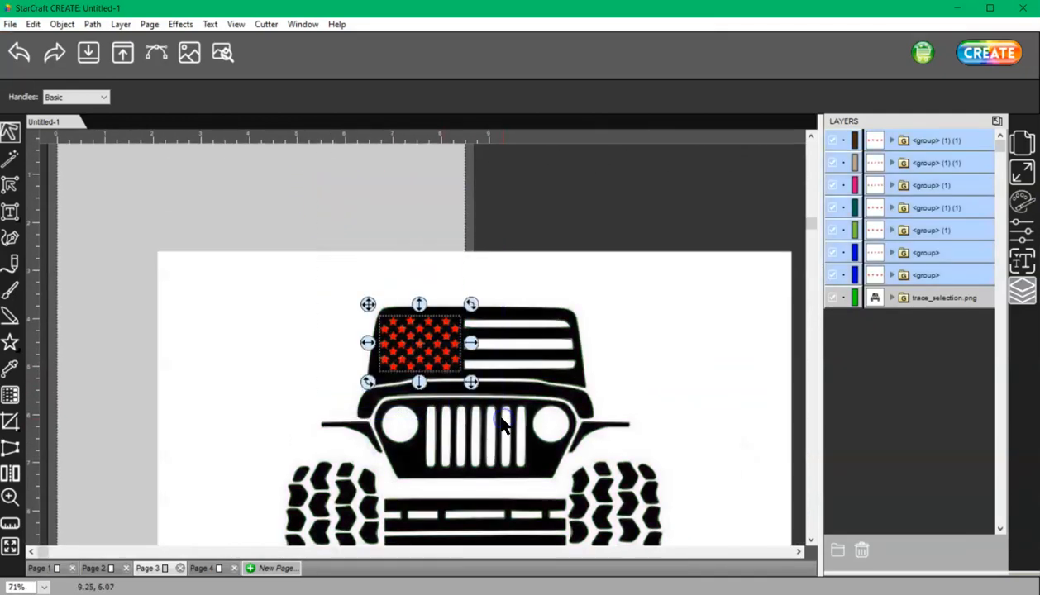
left_click(1022, 172)
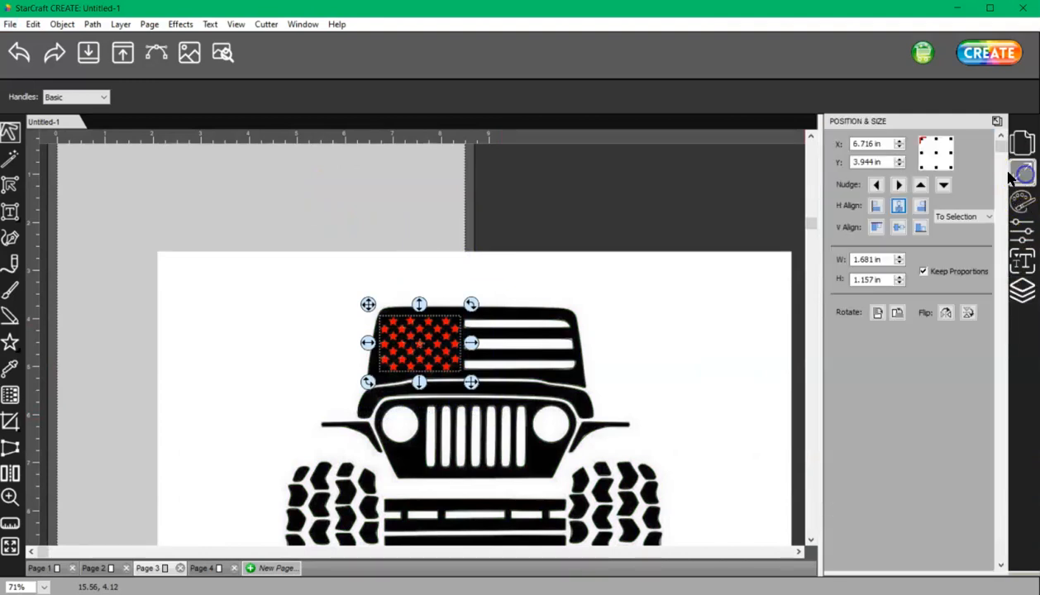
left_click(901, 206)
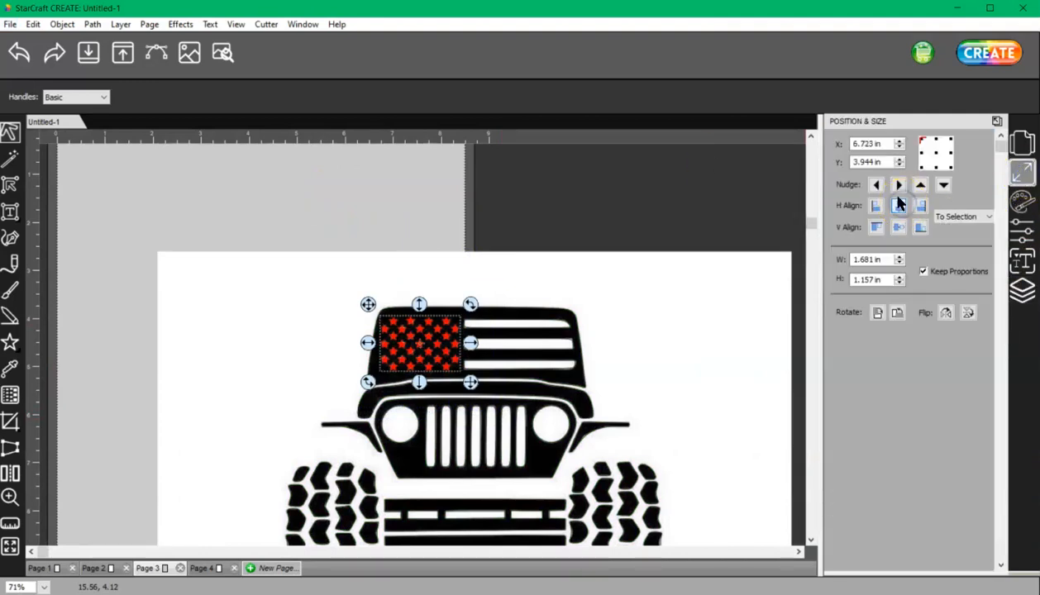
left_click(456, 359)
left_click_drag(456, 359, 553, 210)
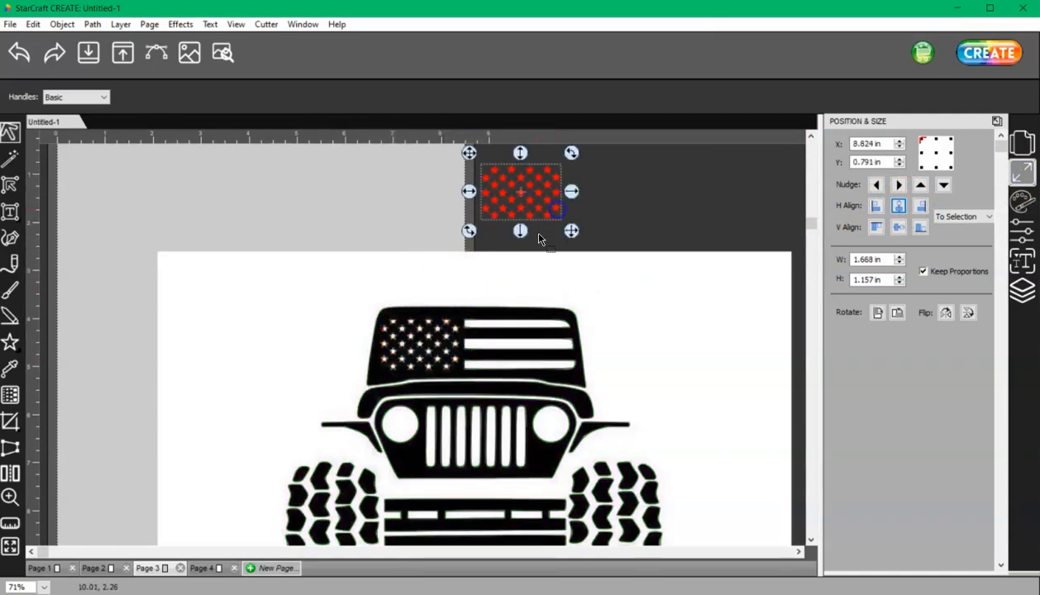
Step: Break apart the traced Jeep and remove the source image behind it
left_click(453, 352)
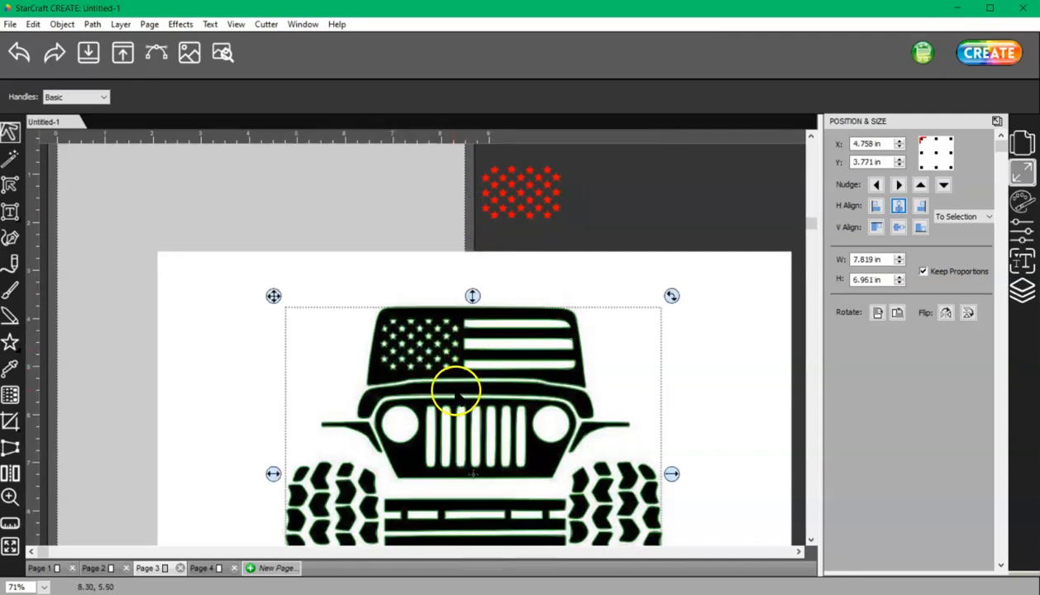
left_click(62, 24)
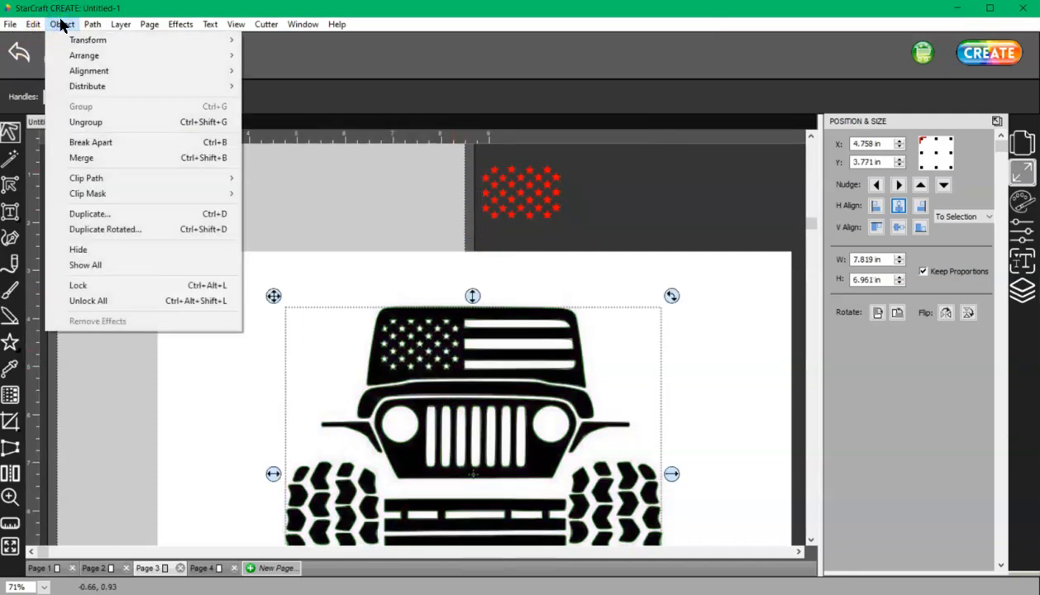
left_click(112, 142)
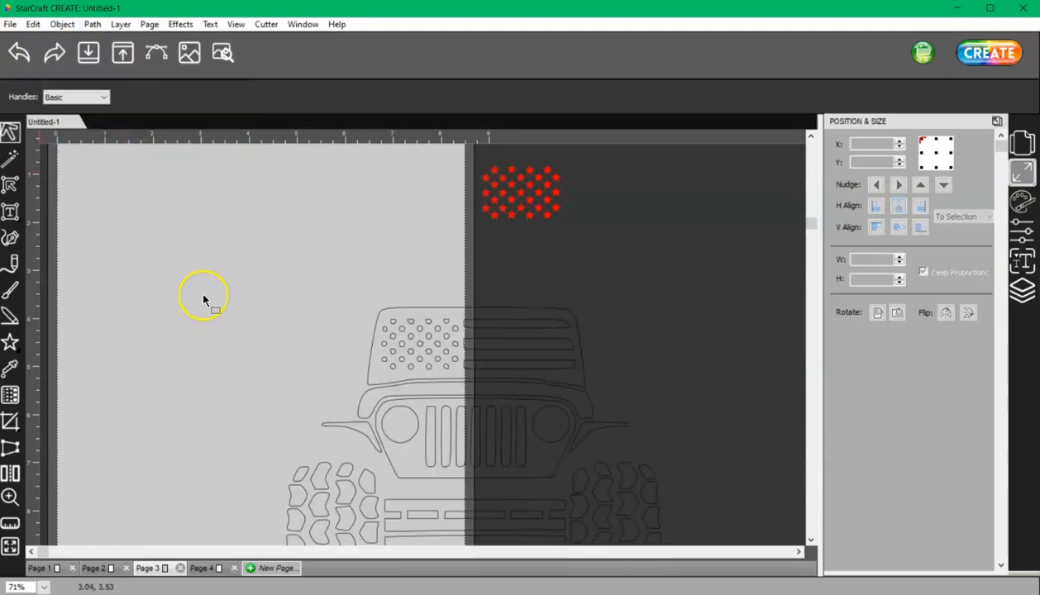
Step: Select all the Jeep outlines together and move them fully onto the page
scroll(202, 297, "down", 2)
scroll(167, 260, "up", 1)
left_click_drag(145, 227, 564, 542)
left_click_drag(460, 455, 298, 402)
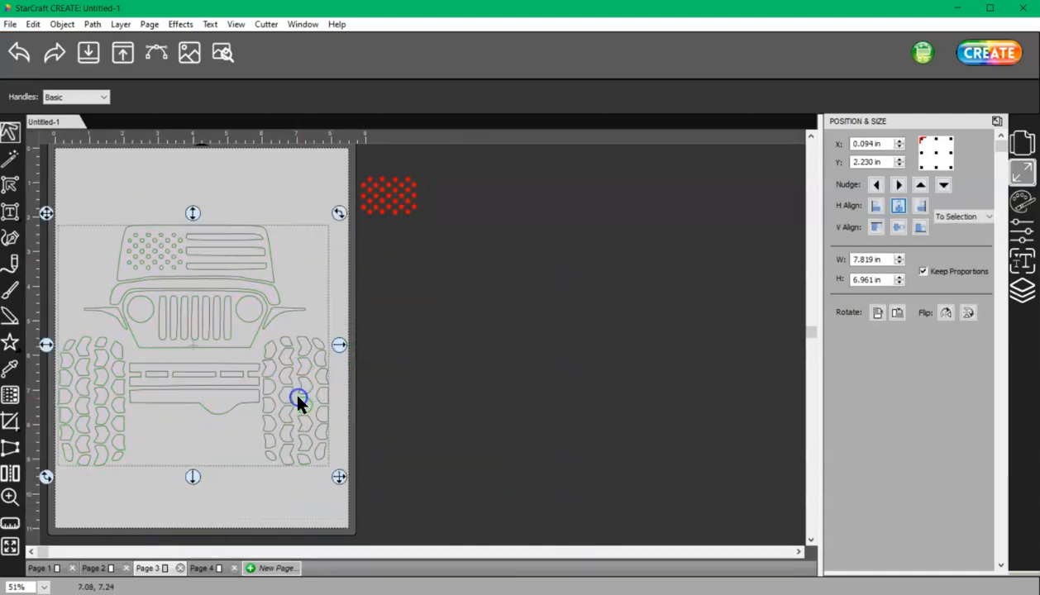
Step: Select single tire treads and a headlight to check that each traced outline is a separate object
scroll(210, 377, "up", 2)
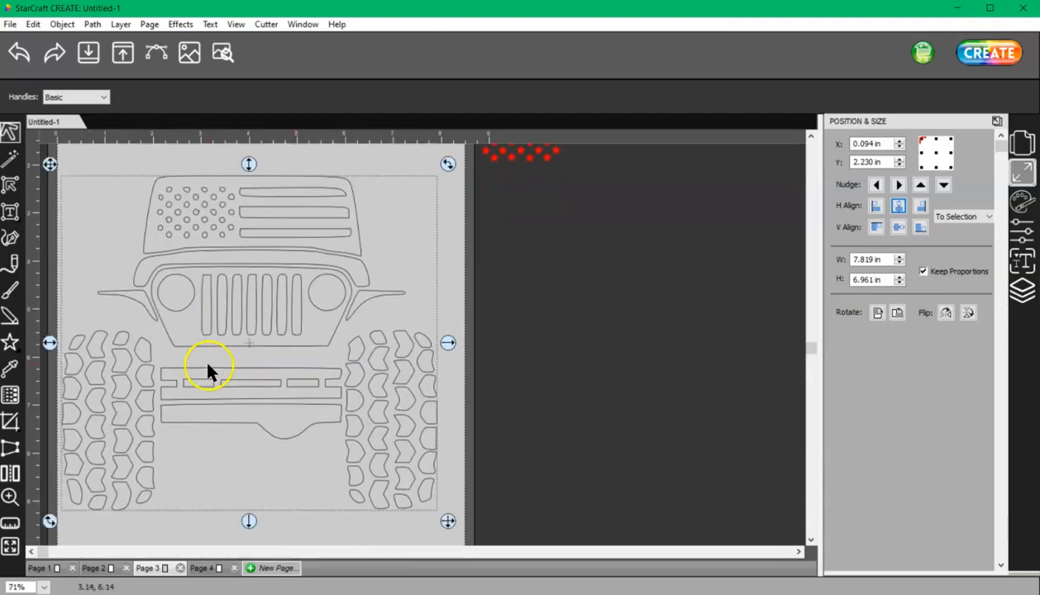
left_click(553, 352)
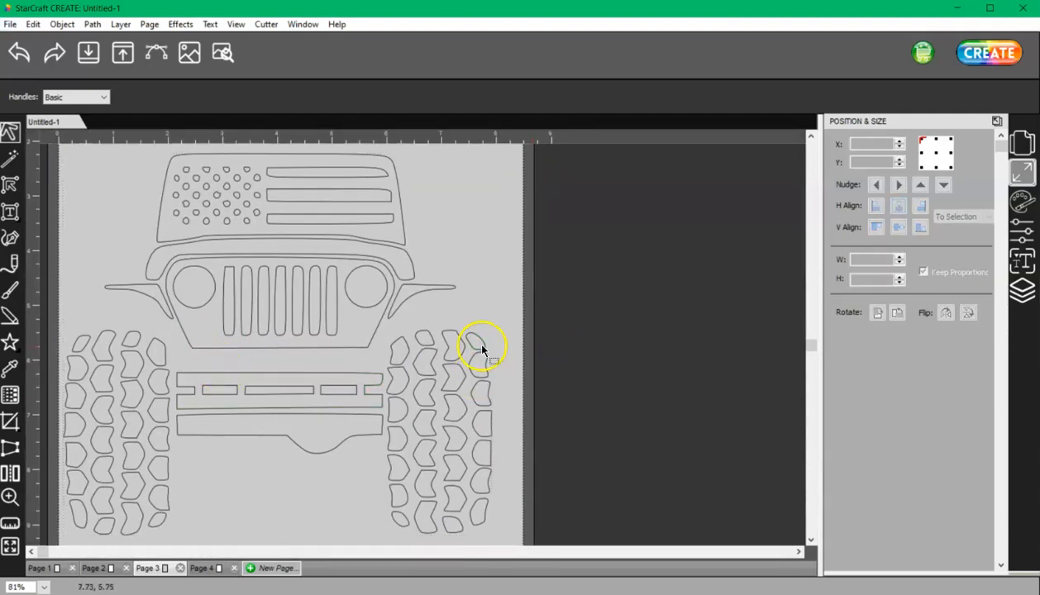
left_click(482, 350)
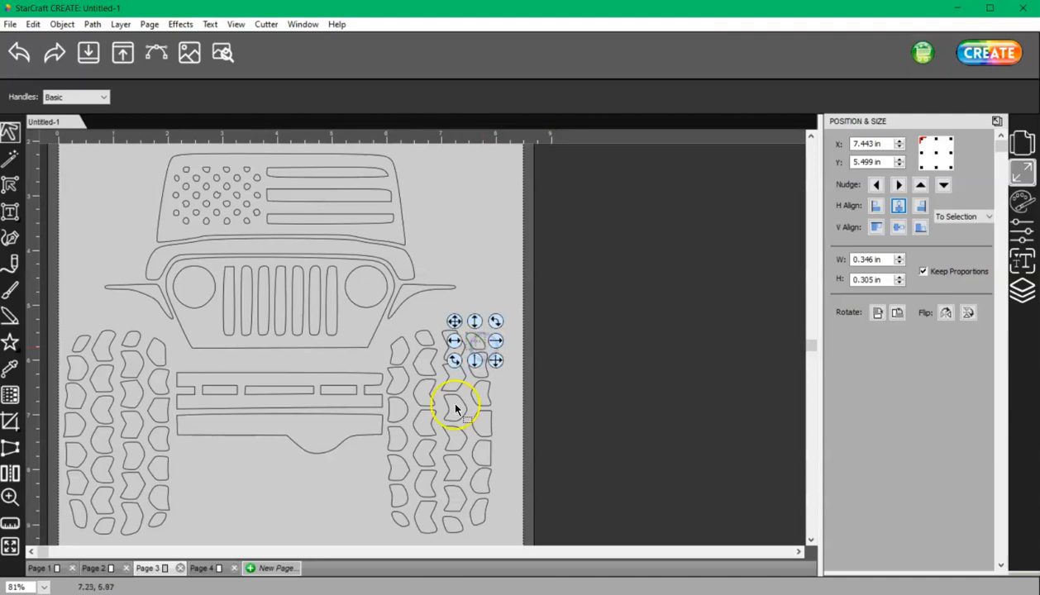
left_click(451, 434)
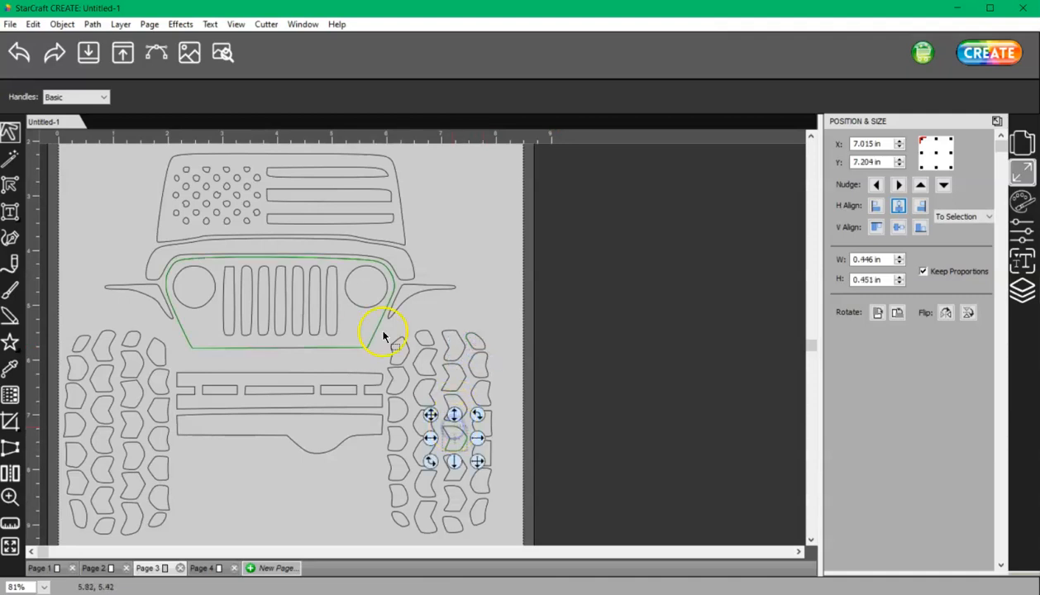
left_click(362, 297)
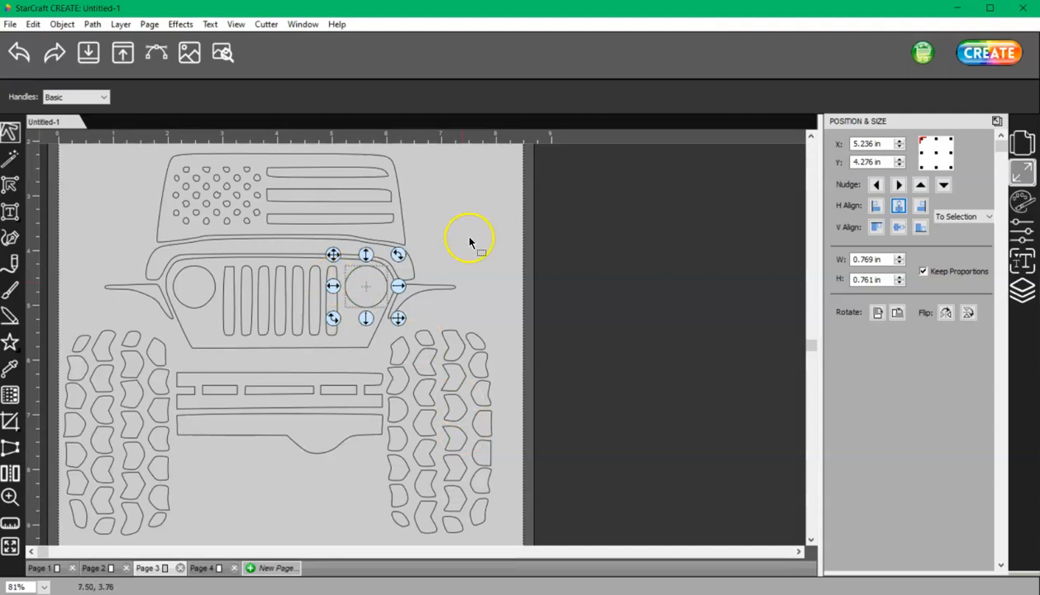
Step: Select all the rough traced star outlines in the windshield flag and delete them
scroll(465, 246, "down", 2, "alt")
left_click_drag(89, 180, 183, 274)
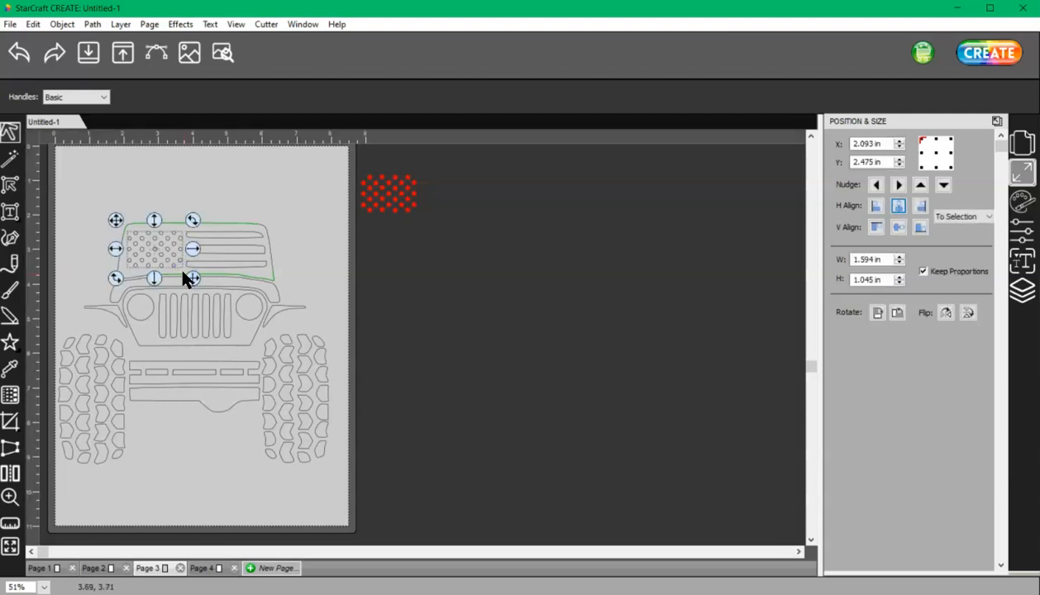
left_click(209, 267)
Step: Select the whole set of red stars and move it into the empty star area of the windshield flag
left_click_drag(477, 252, 334, 149)
left_click_drag(420, 194, 177, 239)
scroll(177, 218, "up", 1)
scroll(177, 218, "up", 2, "alt")
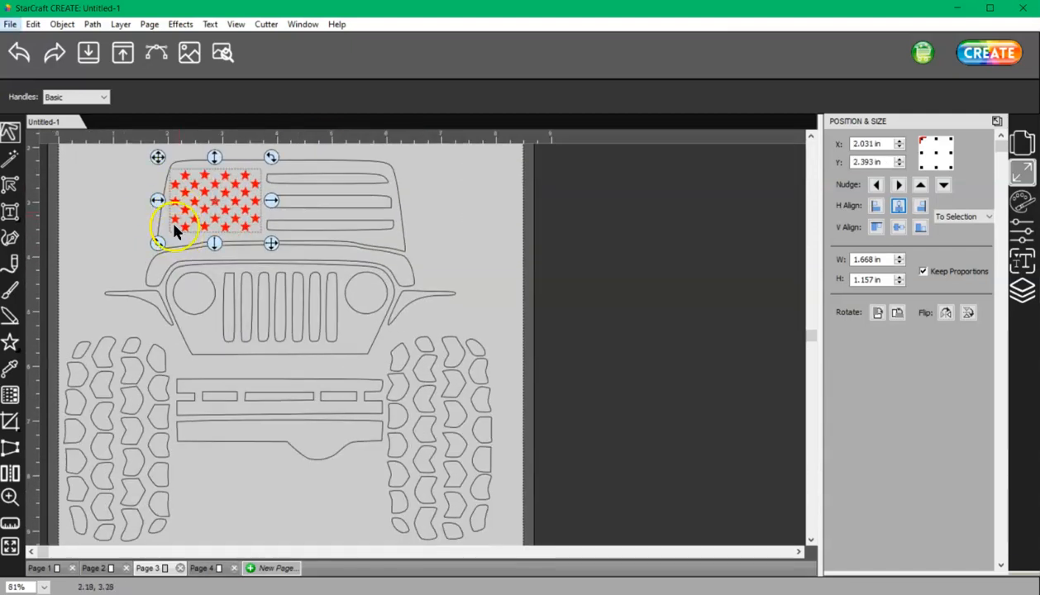
Step: Fine-tune the position of the red star set by moving it slightly down in the windshield flag
scroll(178, 198, "up", 2, "alt")
left_click_drag(813, 335, 806, 233)
left_click(319, 329)
left_click_drag(318, 330, 319, 331)
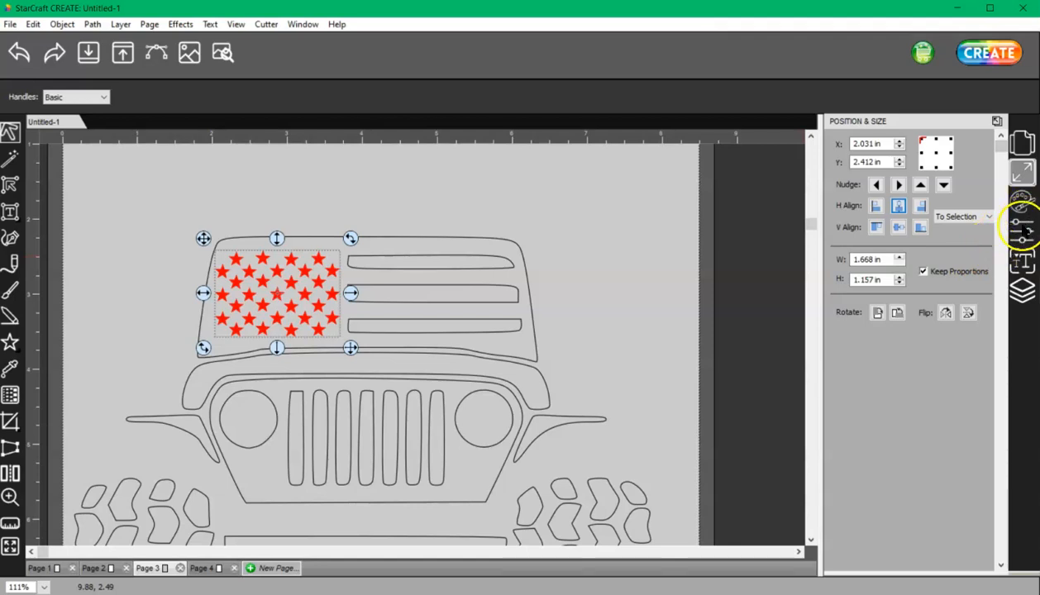
Step: Remove the red fill from the stars and give them a solid black stroke
left_click(1022, 203)
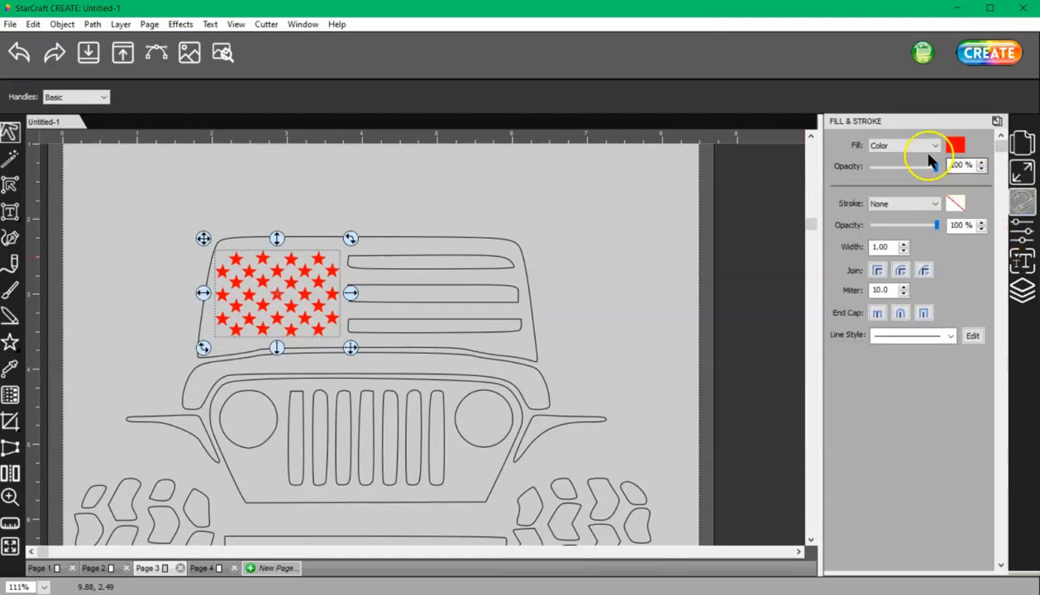
left_click(919, 146)
left_click(900, 159)
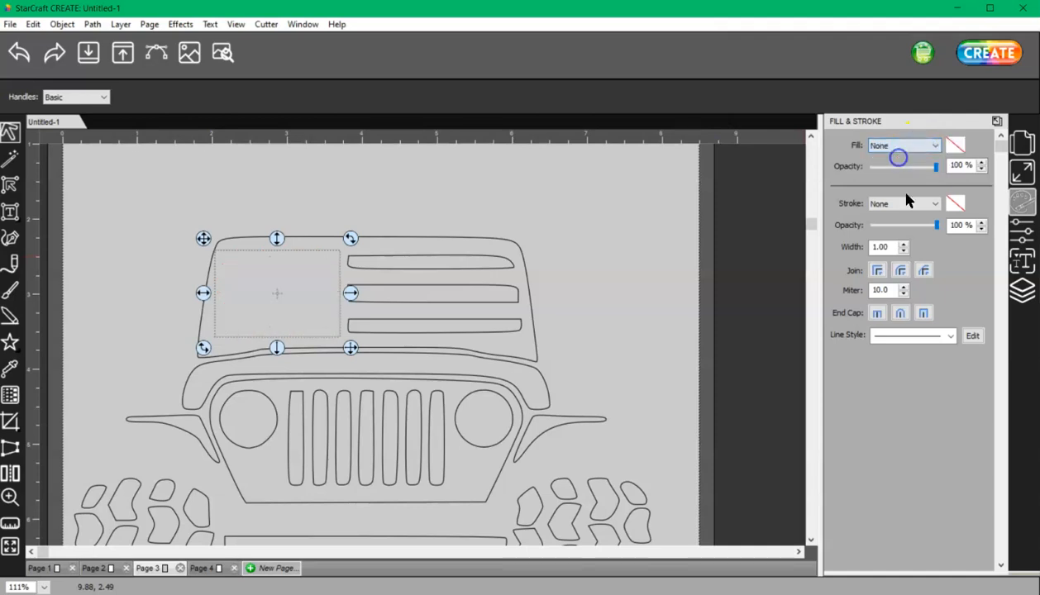
left_click(908, 203)
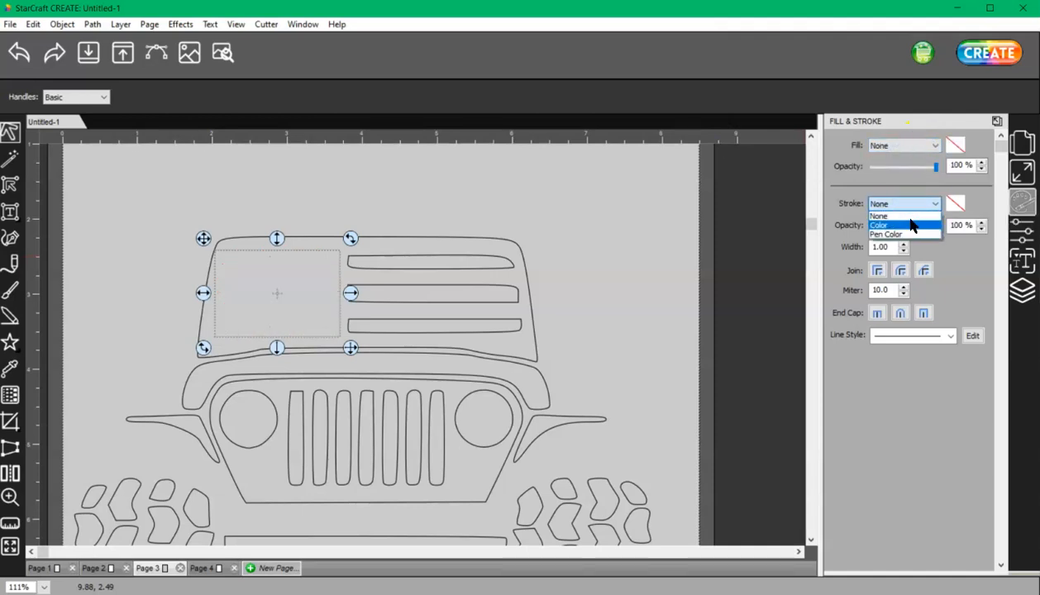
left_click(910, 225)
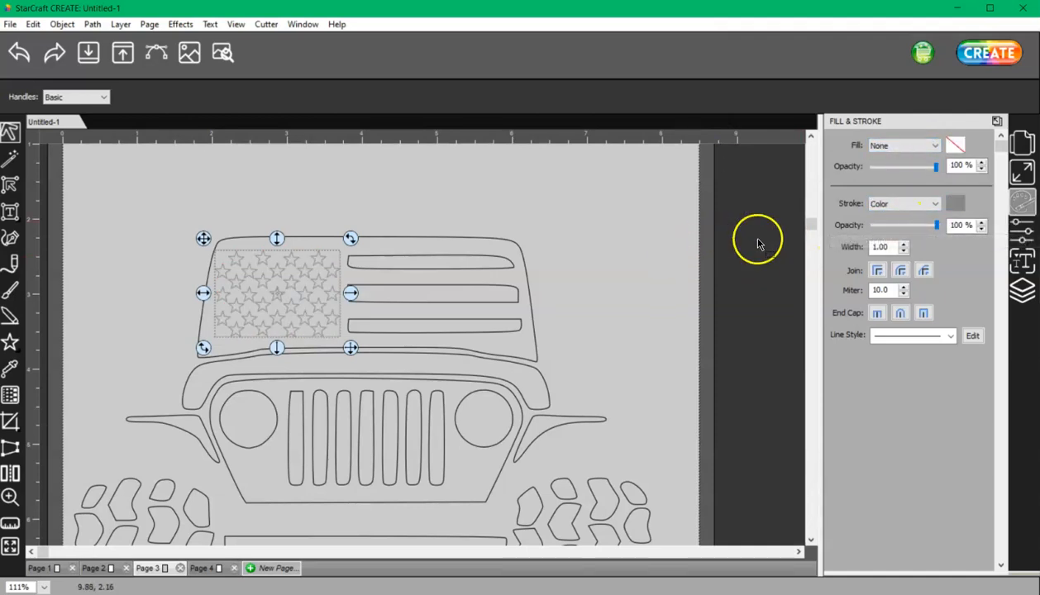
left_click(954, 204)
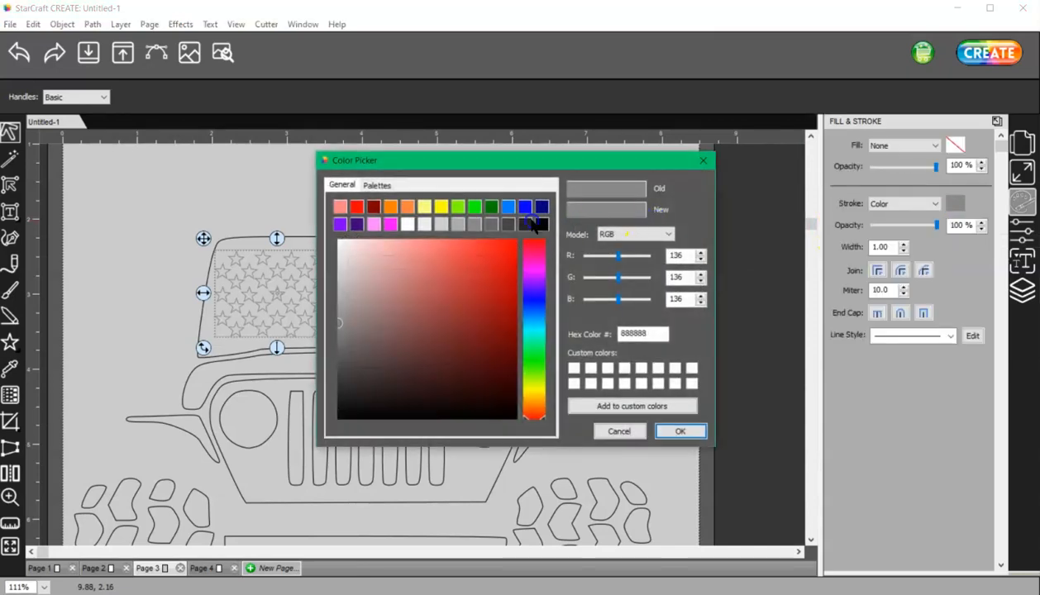
left_click(542, 224)
left_click(702, 430)
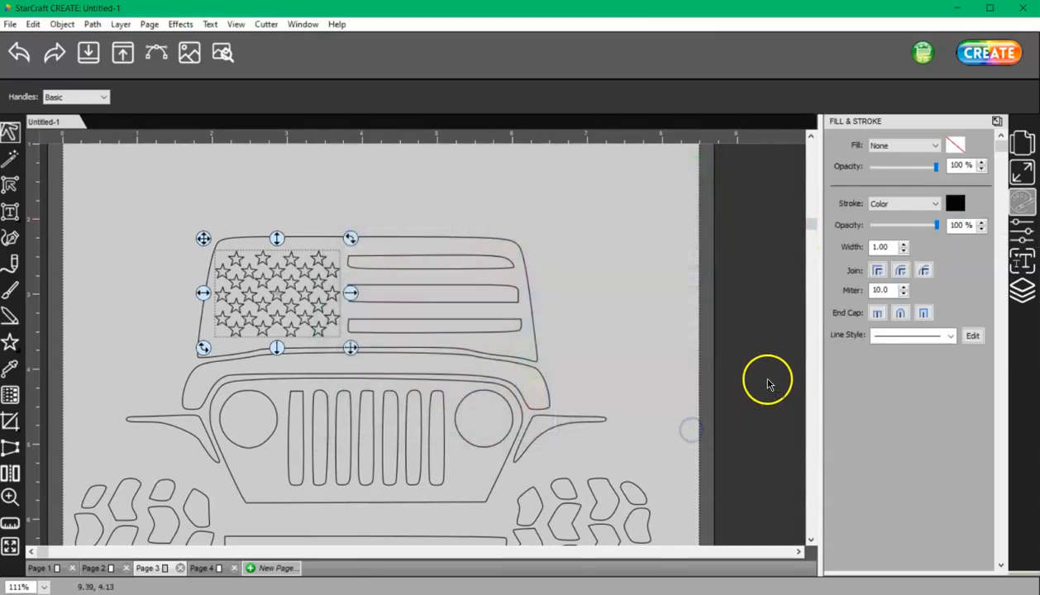
Step: Select the whole Jeep together with the stars and merge everything into one object
scroll(627, 348, "down", 5, "ctrl")
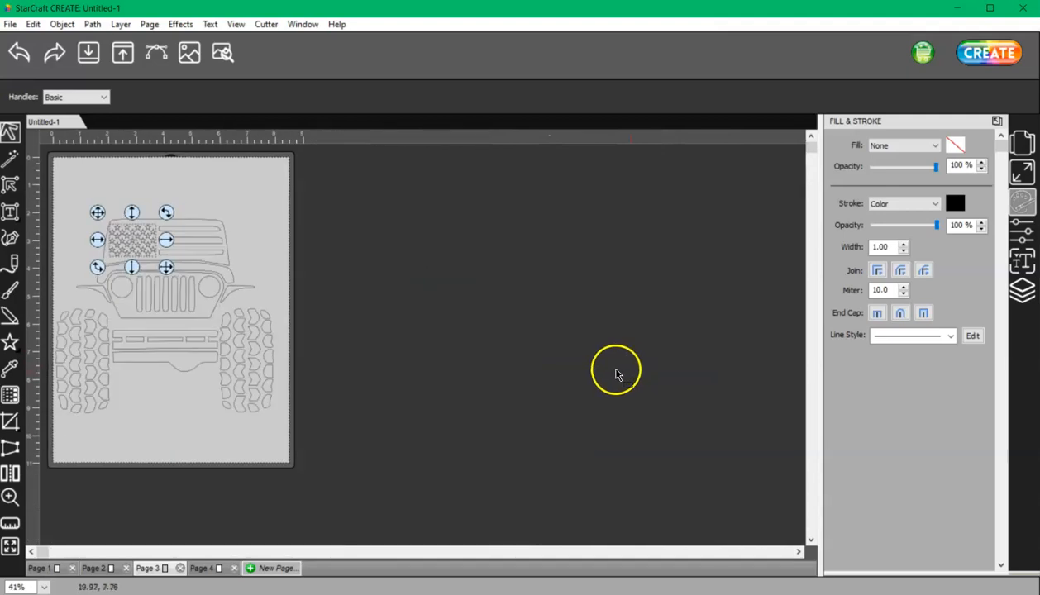
left_click_drag(477, 503, 36, 159)
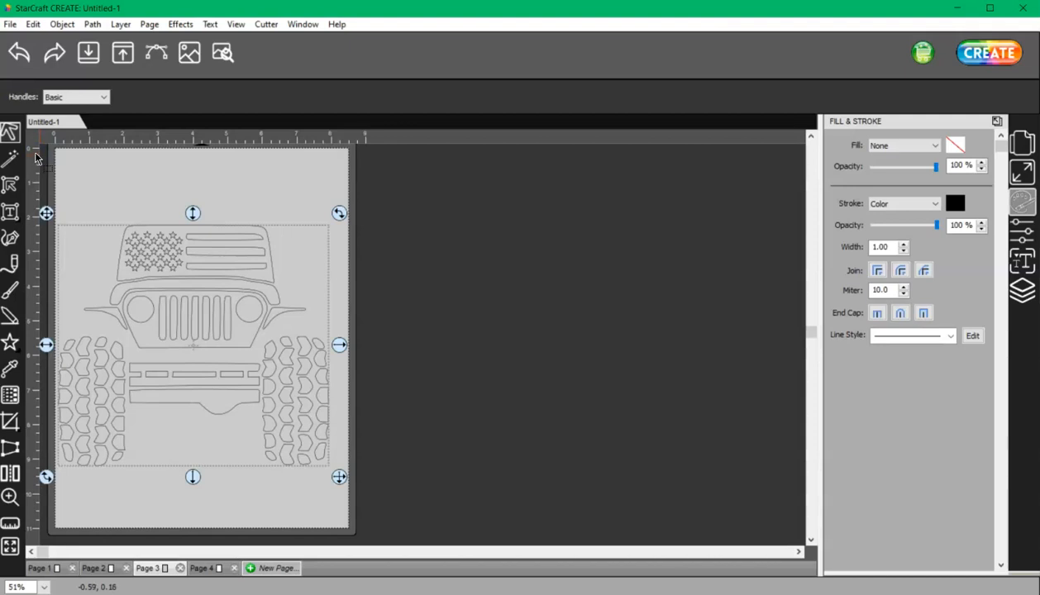
left_click(62, 24)
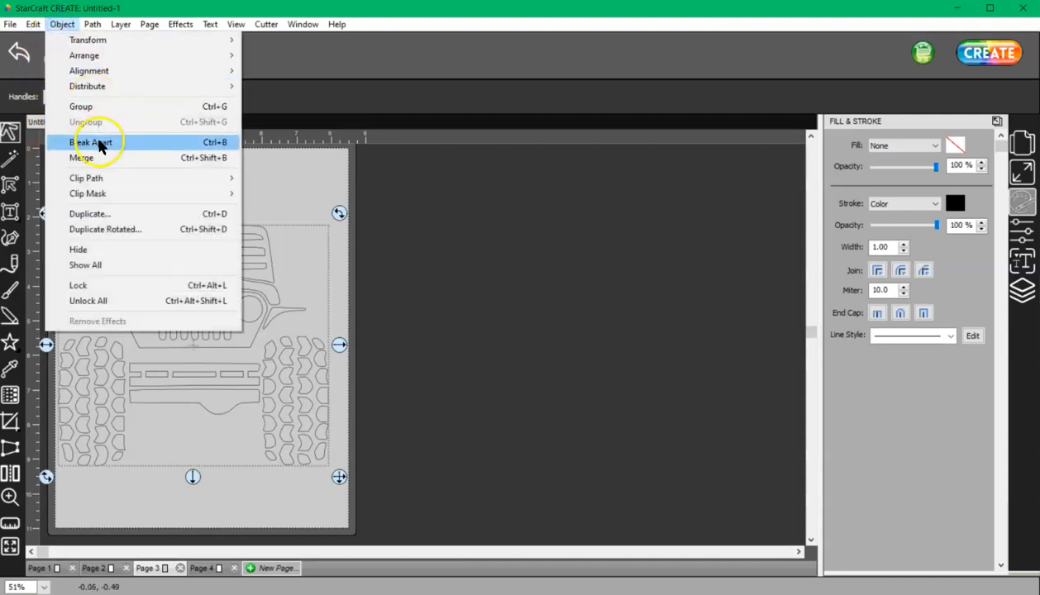
left_click(108, 157)
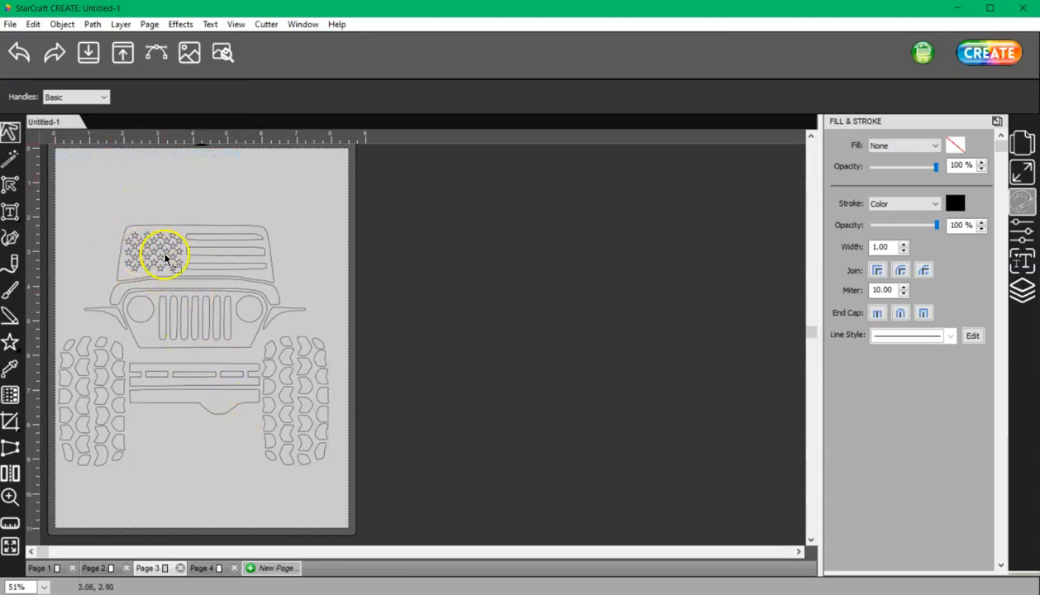
Step: Inspect the windshield flag, stars, grille and headlight outlines of the merged Jeep up close
left_click(10, 497)
left_click_drag(117, 216, 274, 326)
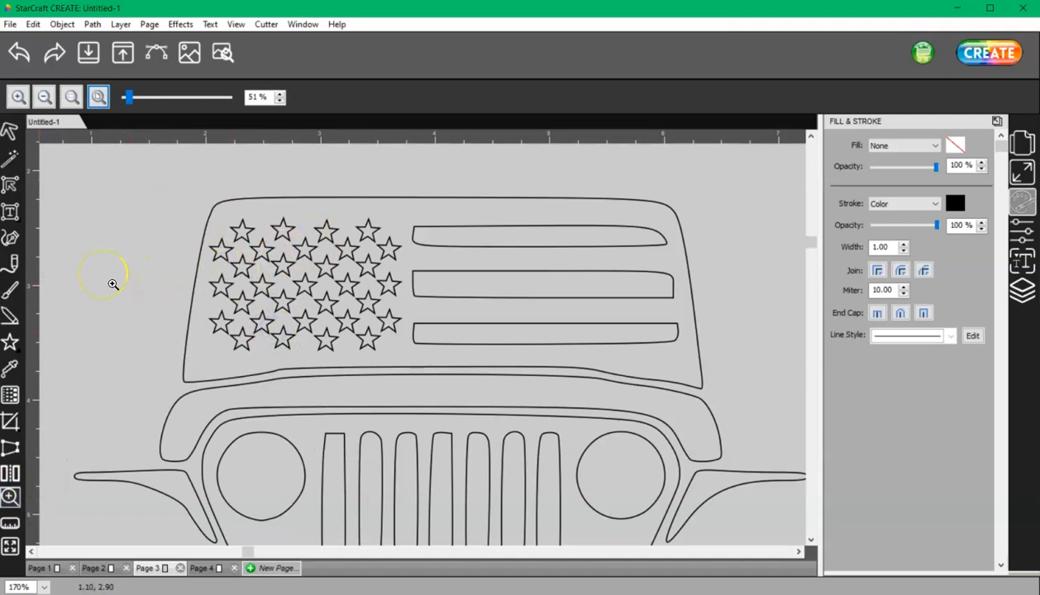
scroll(109, 290, "down", 3)
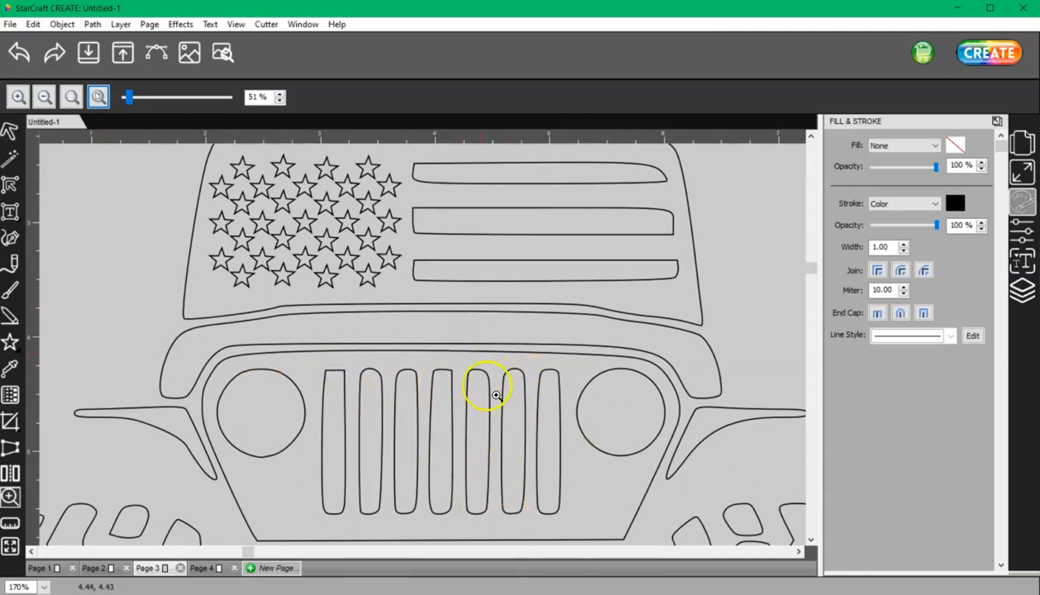
left_click(488, 399, "alt")
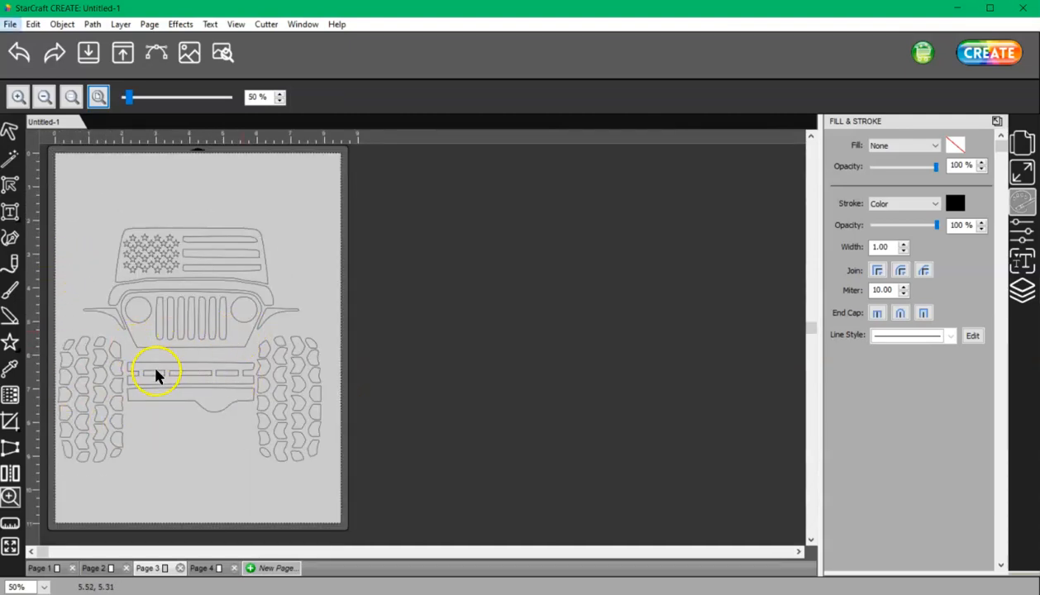
left_click(250, 320)
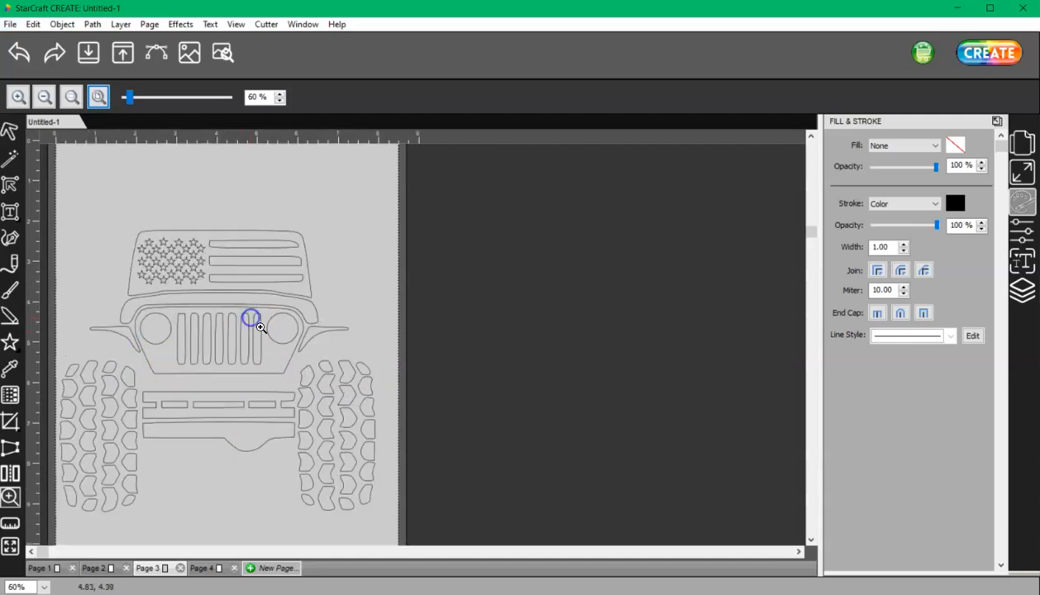
Step: Break the merged Jeep layer apart and select a flag stripe and the hood outline to check they are separate
left_click(11, 130)
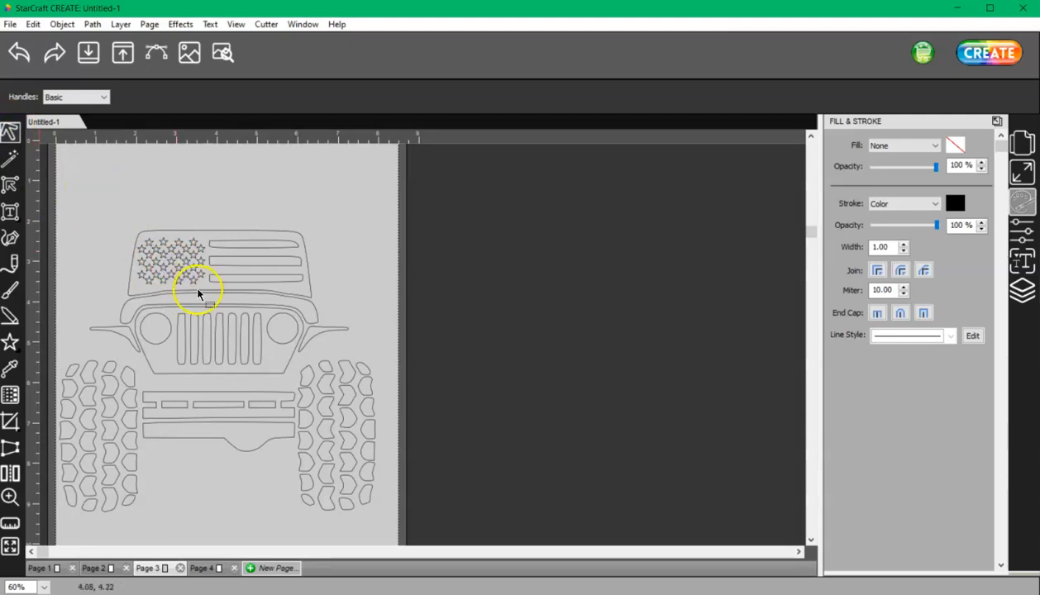
left_click(1022, 289)
left_click(943, 142)
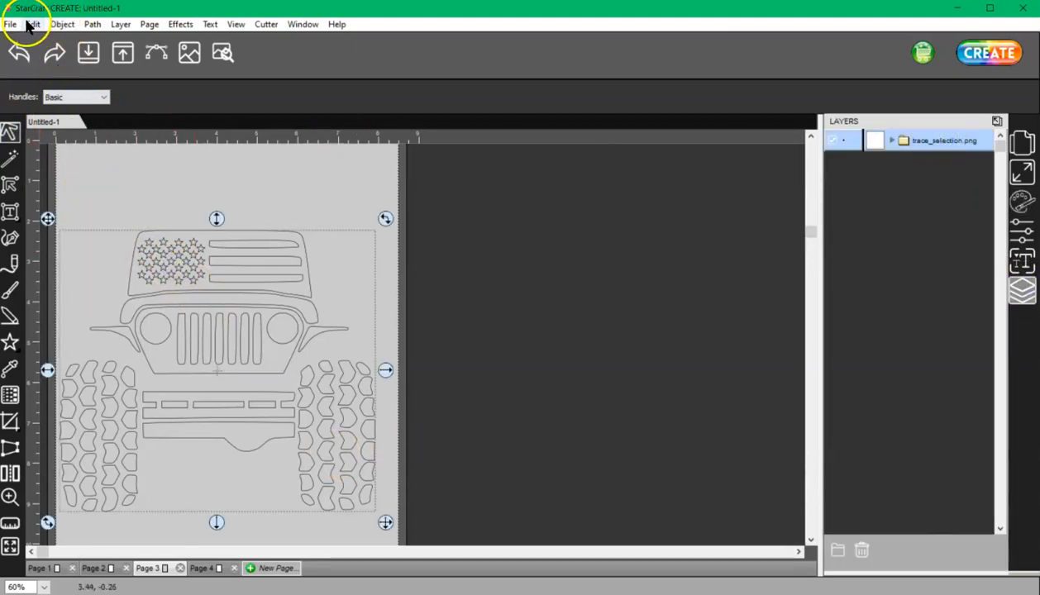
left_click(62, 24)
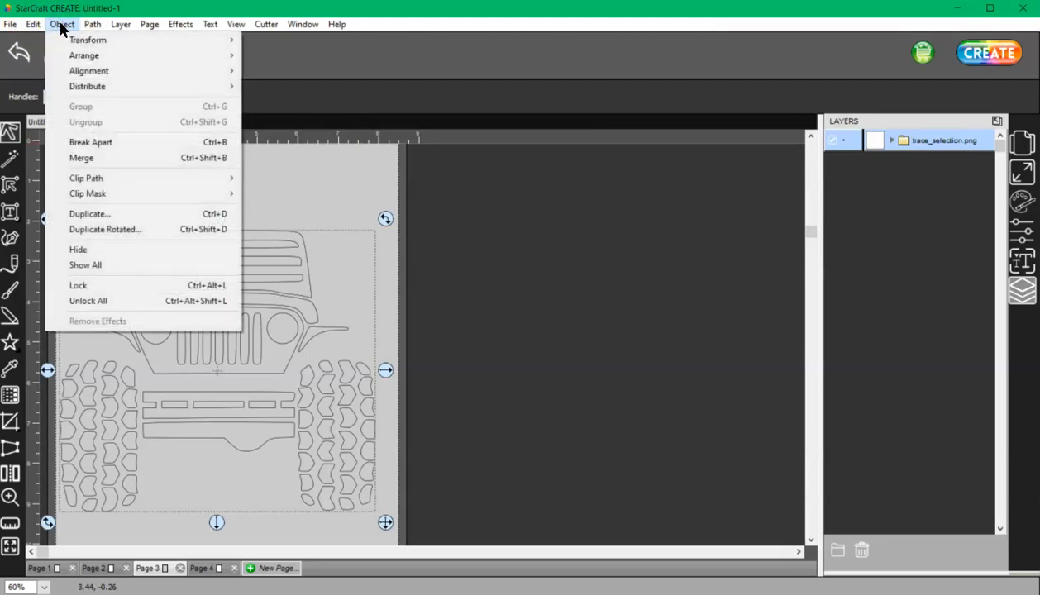
left_click(105, 144)
left_click(356, 203)
left_click(273, 245)
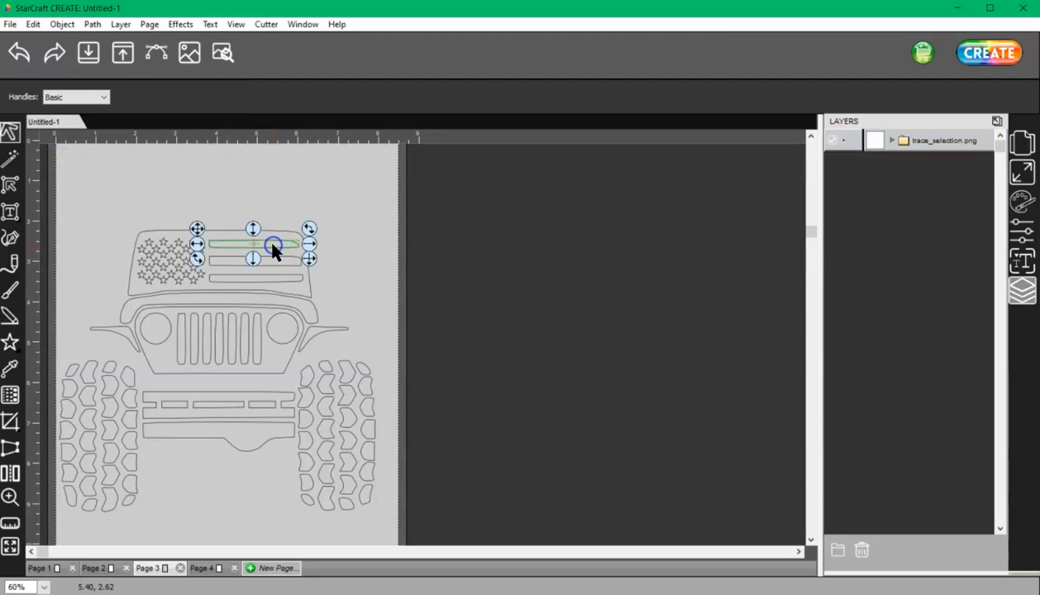
left_click(313, 308)
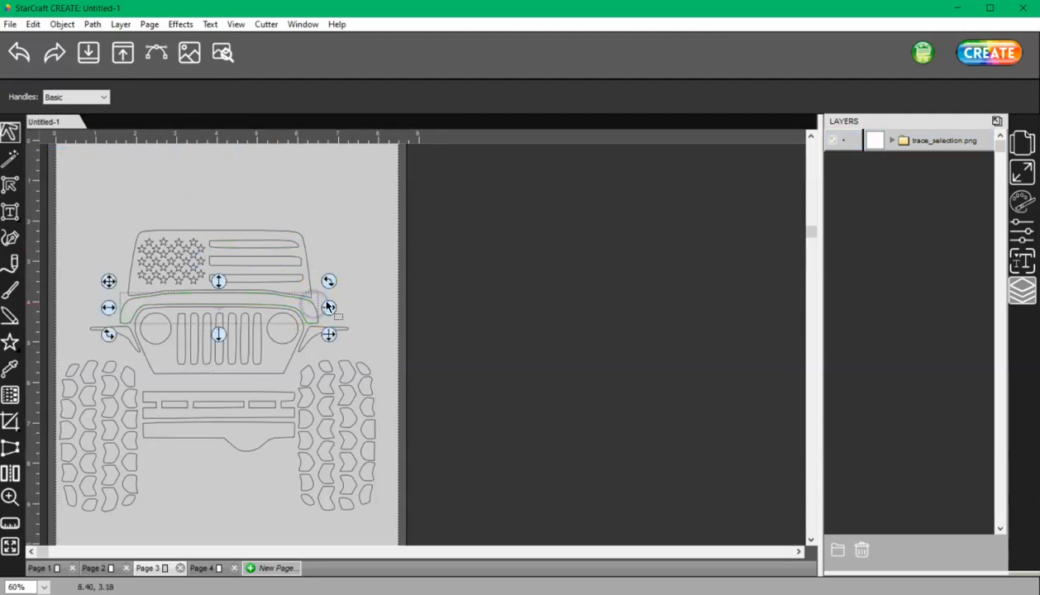
Step: Merge all the separate Jeep and star outlines back into one object and preview its cut lines
left_click(947, 141)
left_click(62, 24)
left_click(94, 158)
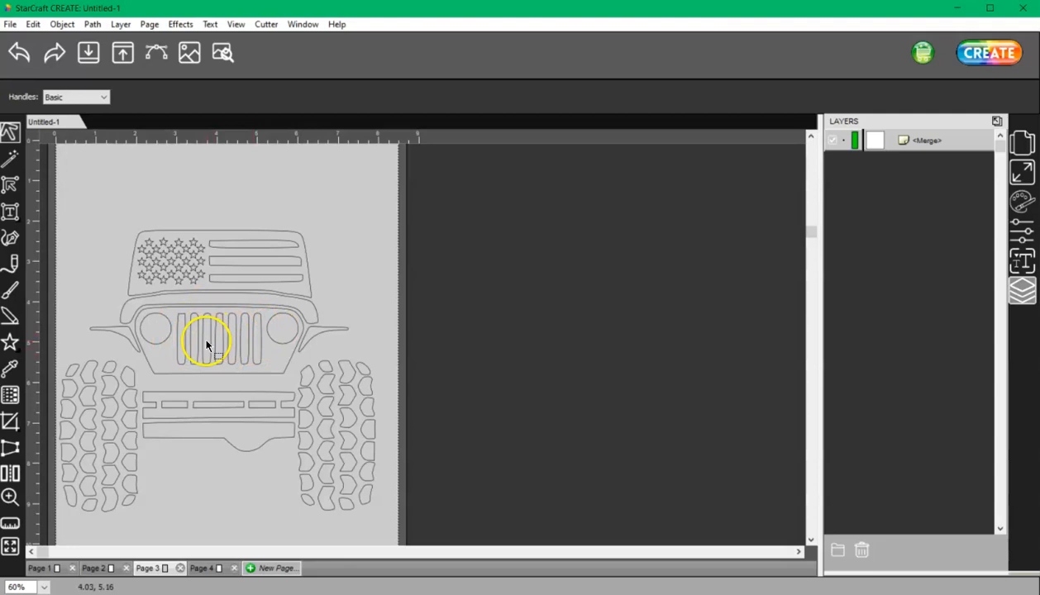
left_click(223, 52)
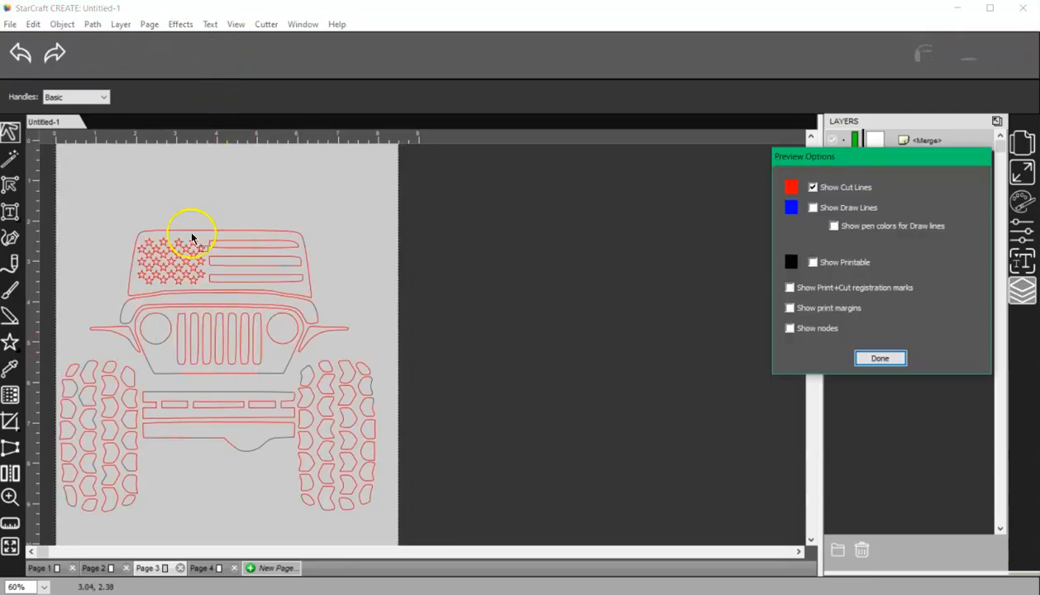
left_click(896, 364)
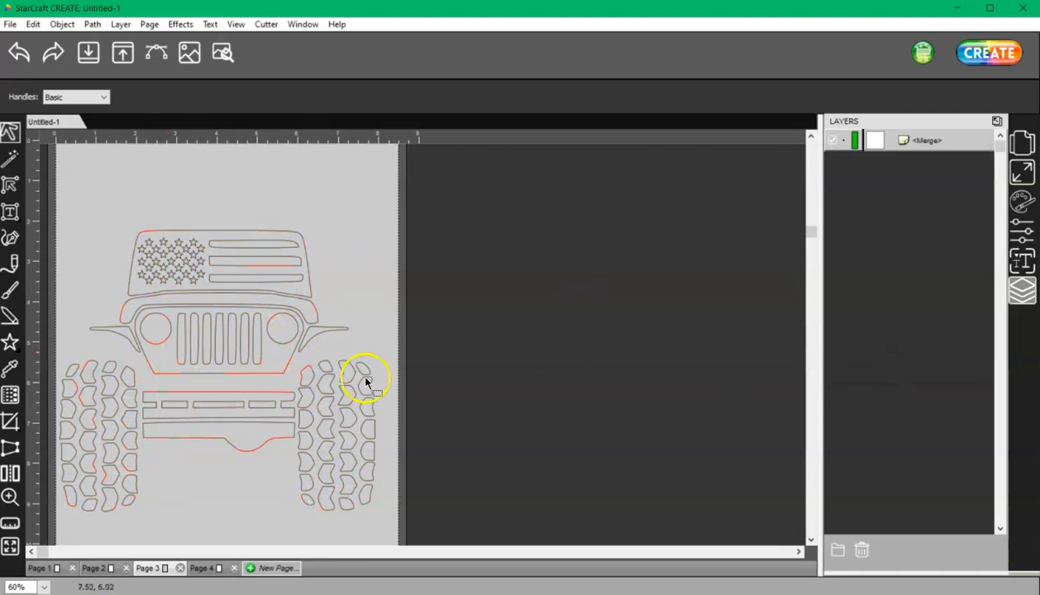